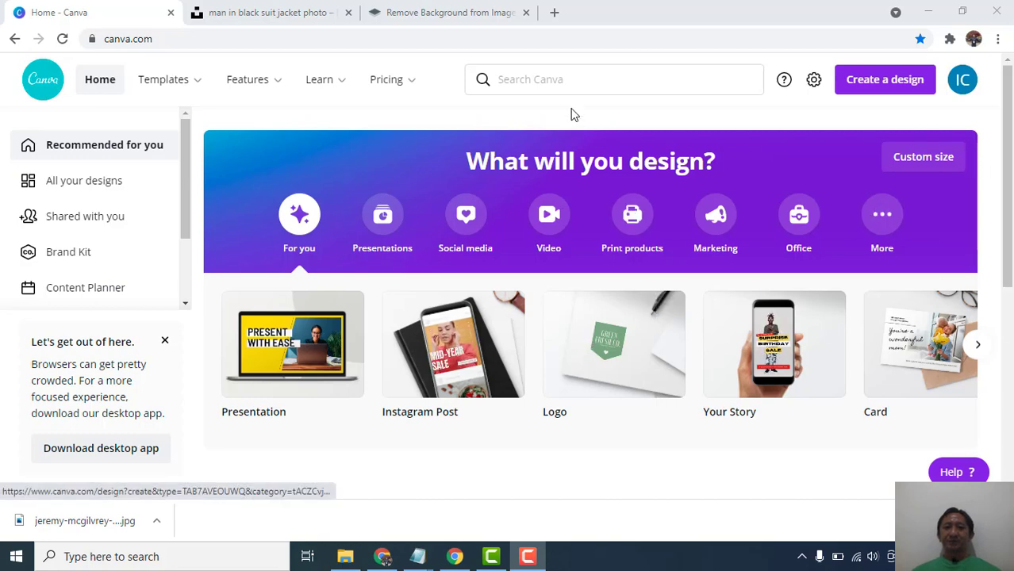
# Find the YouTube Thumbnail design type and create a blank YouTube Thumbnail
pyautogui.click(561, 85)
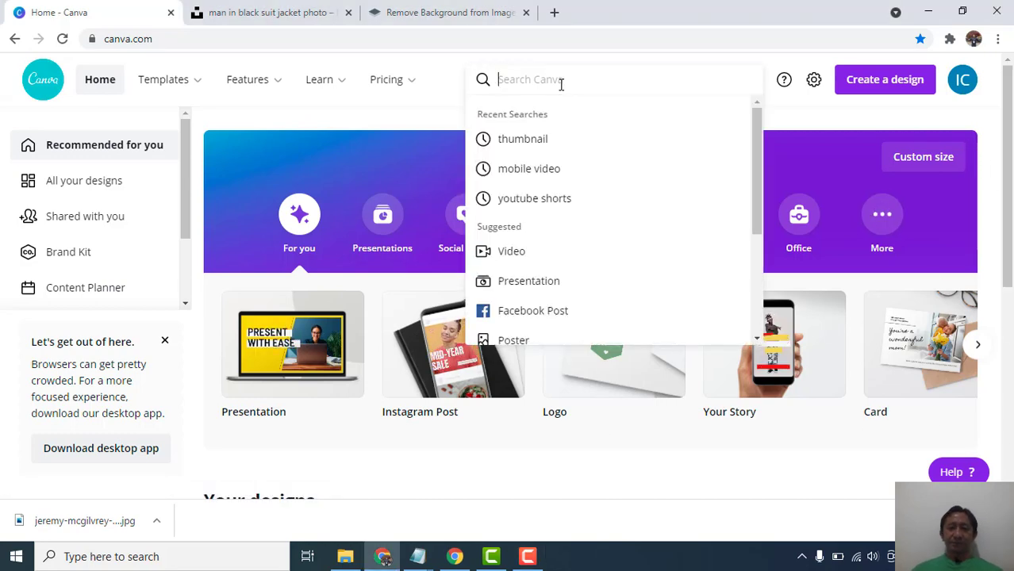
pyautogui.write('thumbnail')
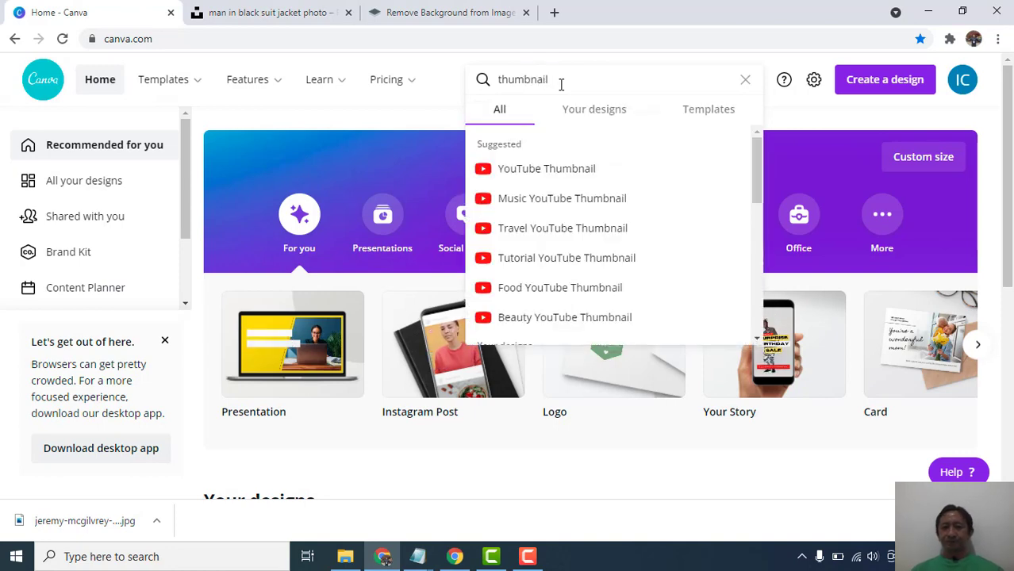
pyautogui.click(575, 172)
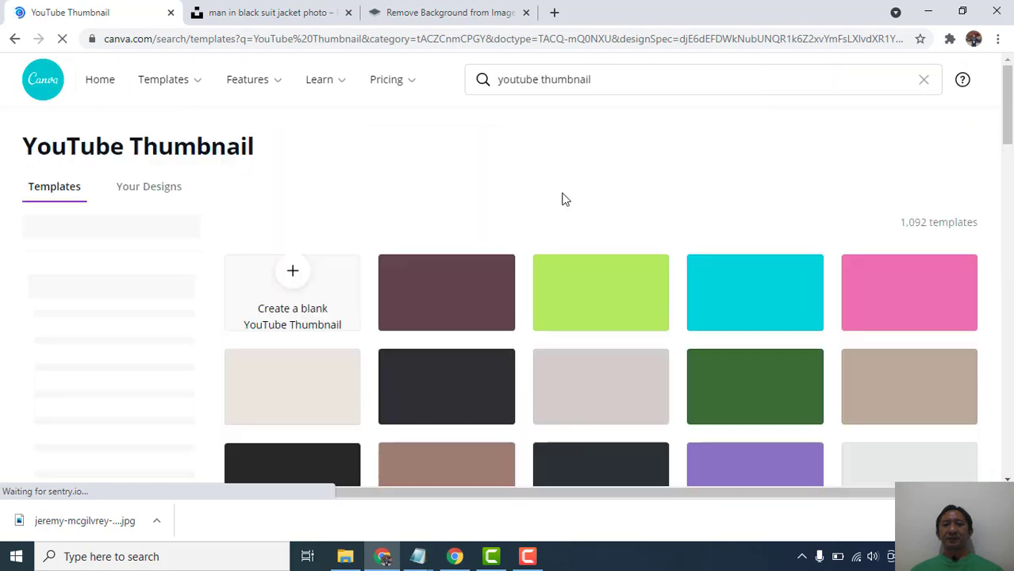
pyautogui.click(299, 305)
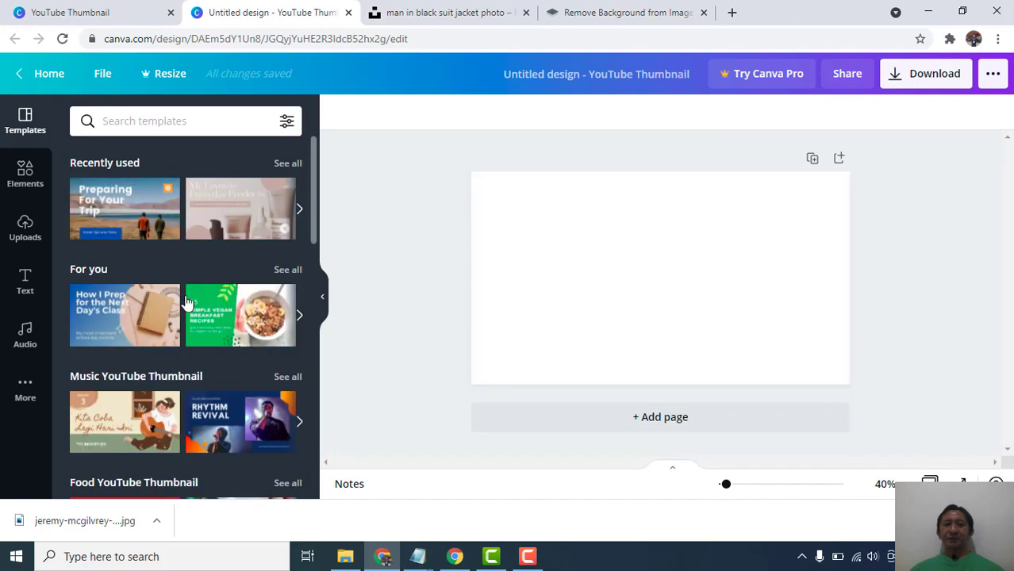
# Add a heading to the page that reads "Shadow Effect"
pyautogui.click(24, 280)
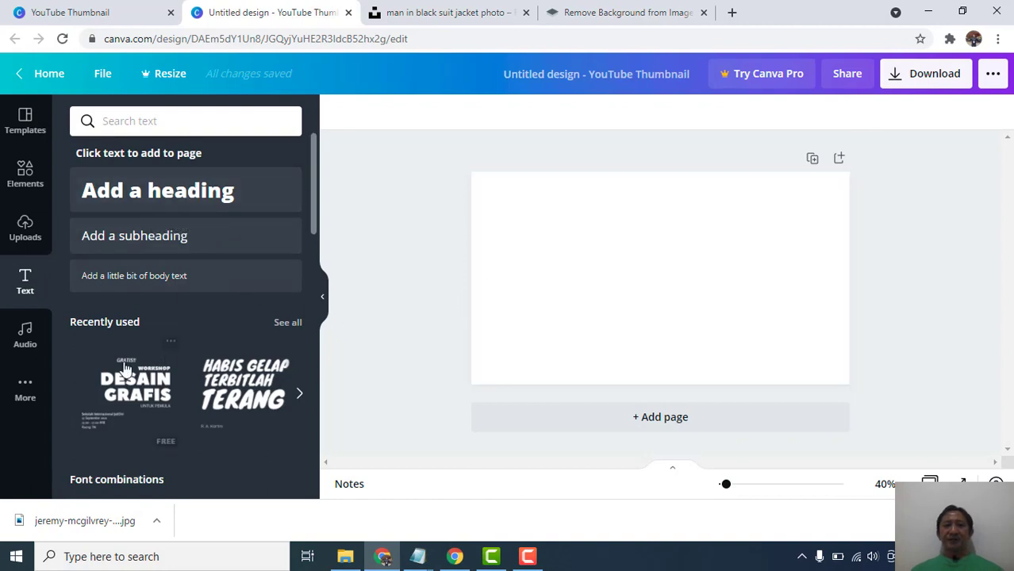
pyautogui.click(225, 194)
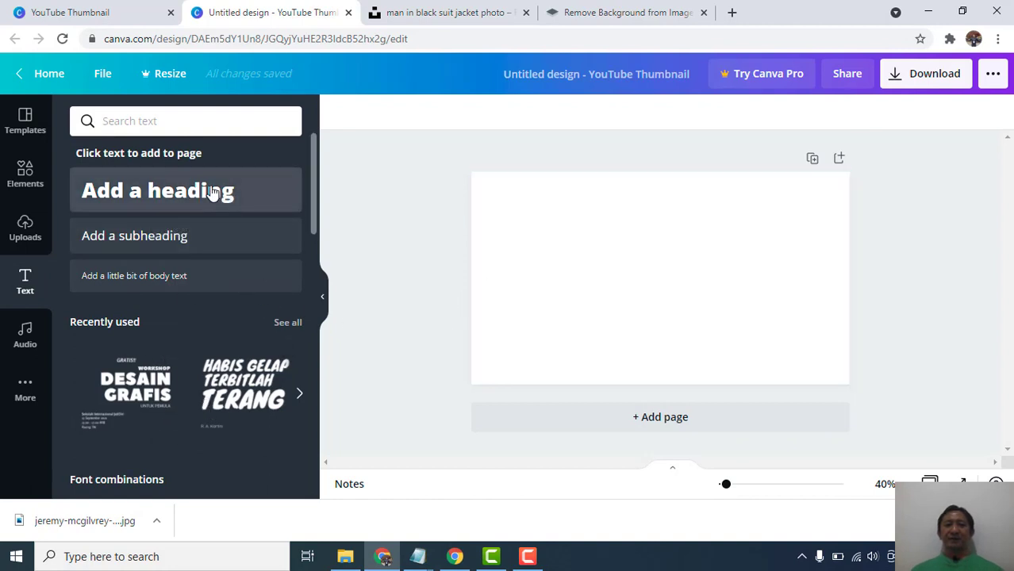
pyautogui.write('Sha')
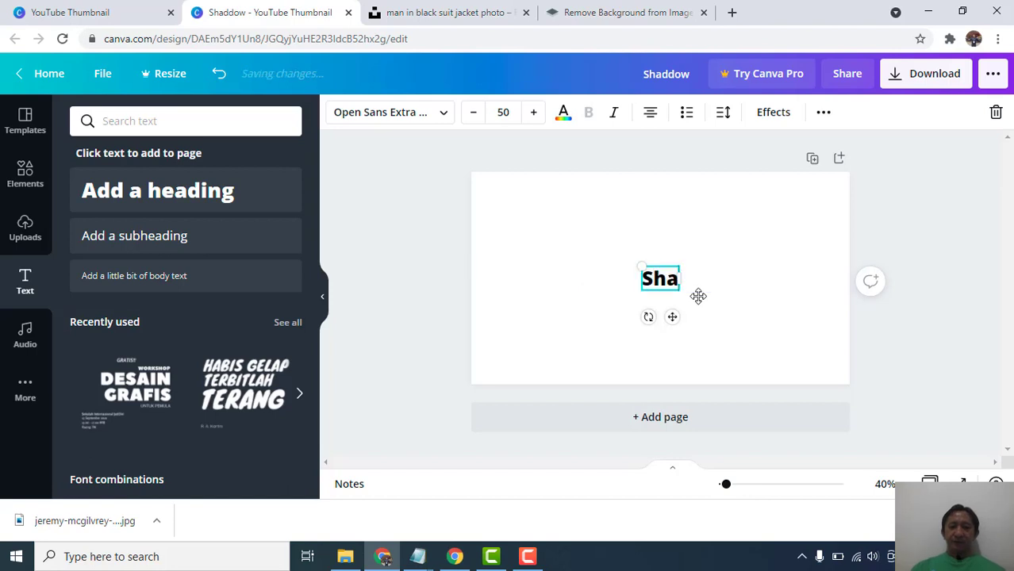
pyautogui.write('doe')
pyautogui.press('BackSpace')
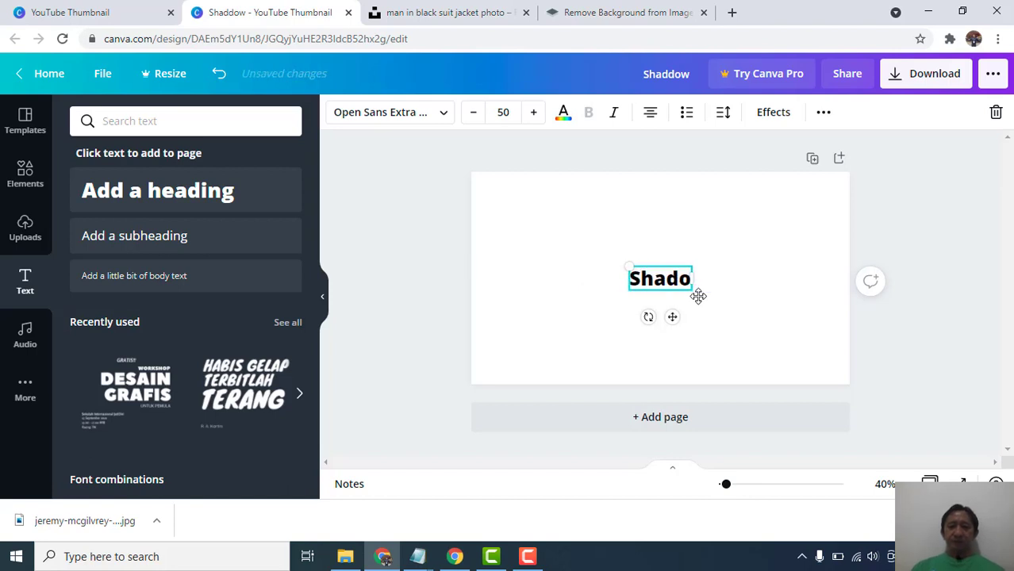
pyautogui.write('w Effec')
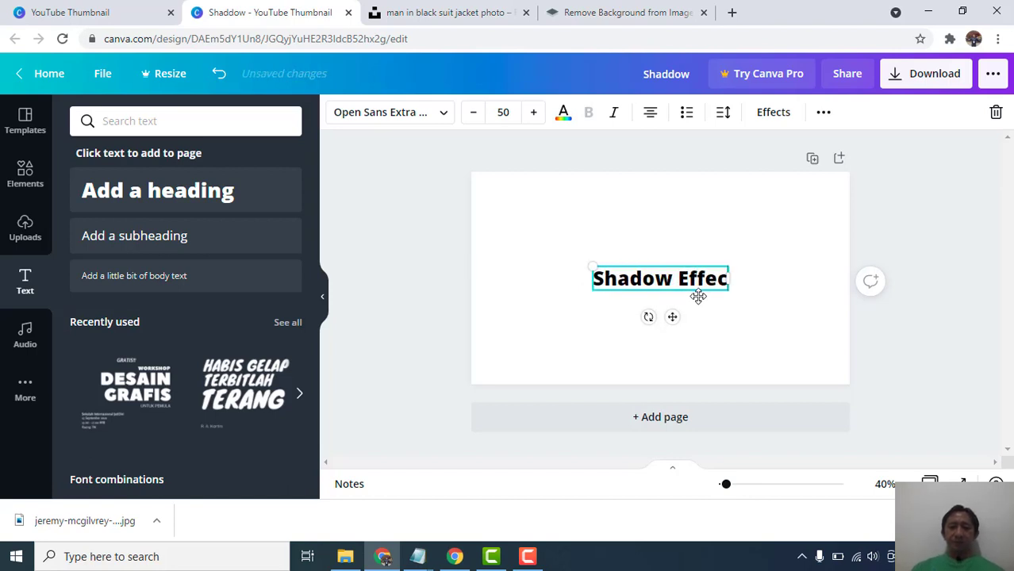
pyautogui.write('t')
pyautogui.click(765, 345)
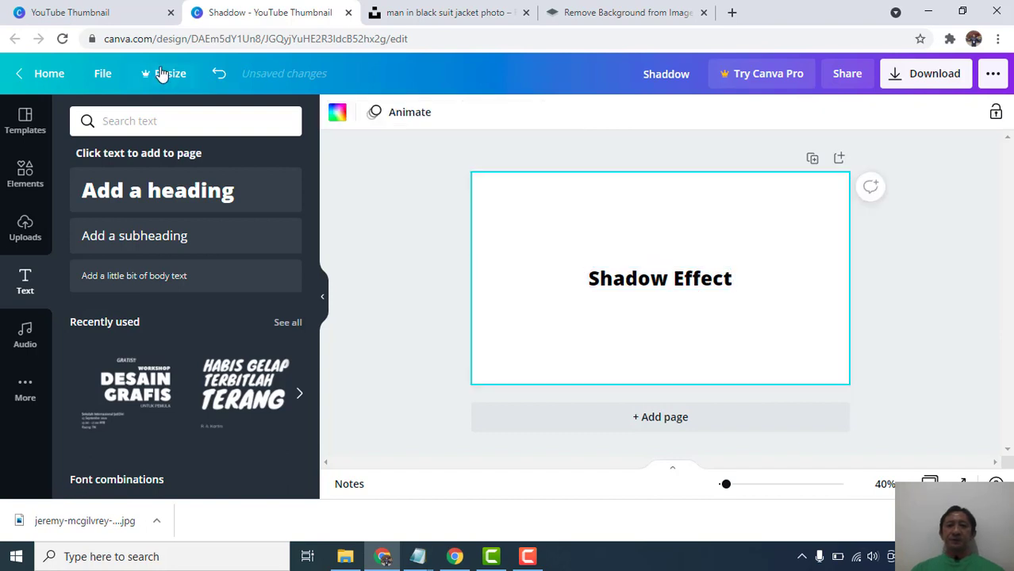
# Set the page background to light orange and enlarge the heading to a font size of about 98
pyautogui.click(337, 113)
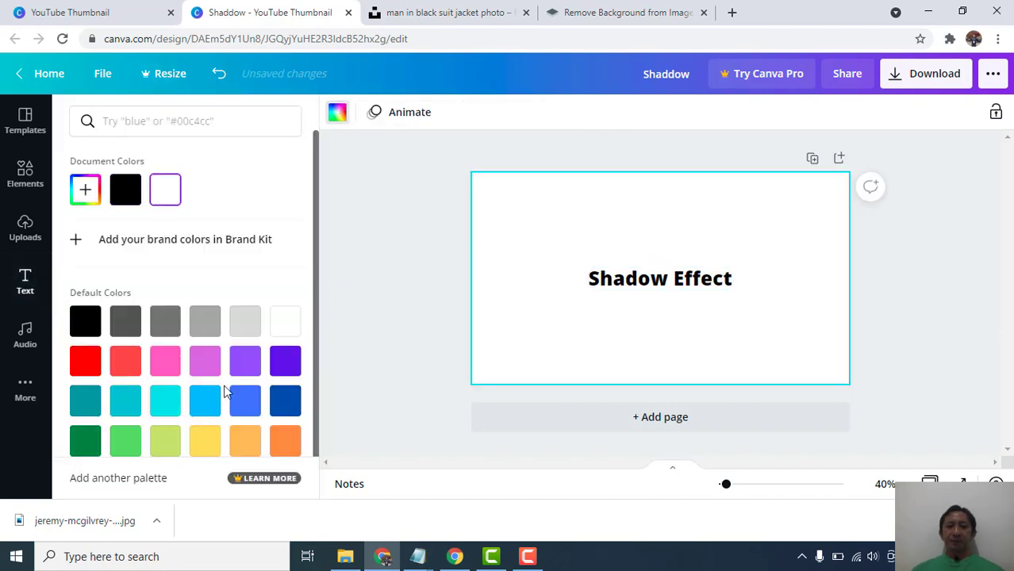
pyautogui.click(245, 446)
pyautogui.click(682, 277)
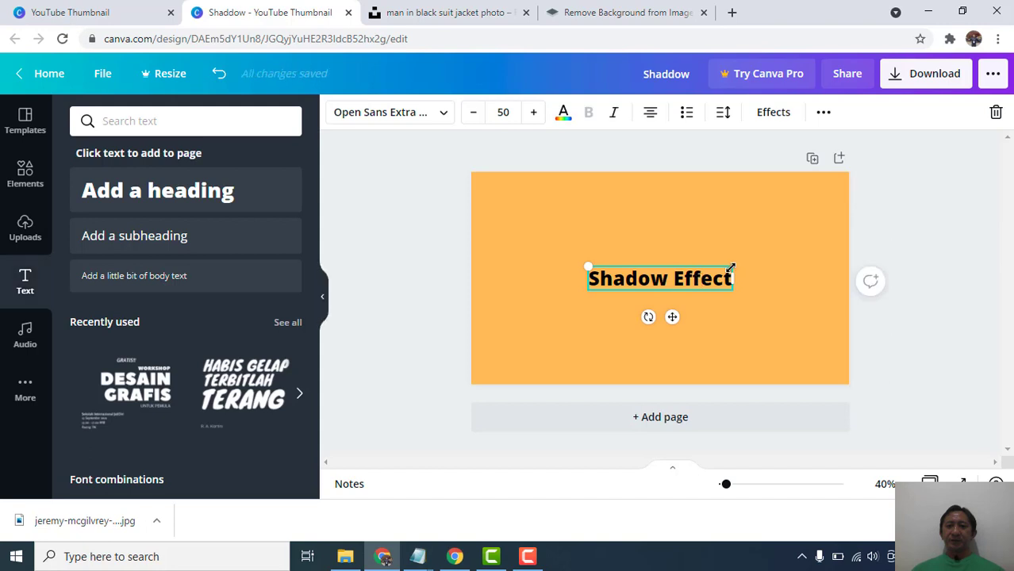
pyautogui.moveTo(737, 266); pyautogui.dragTo(803, 256)
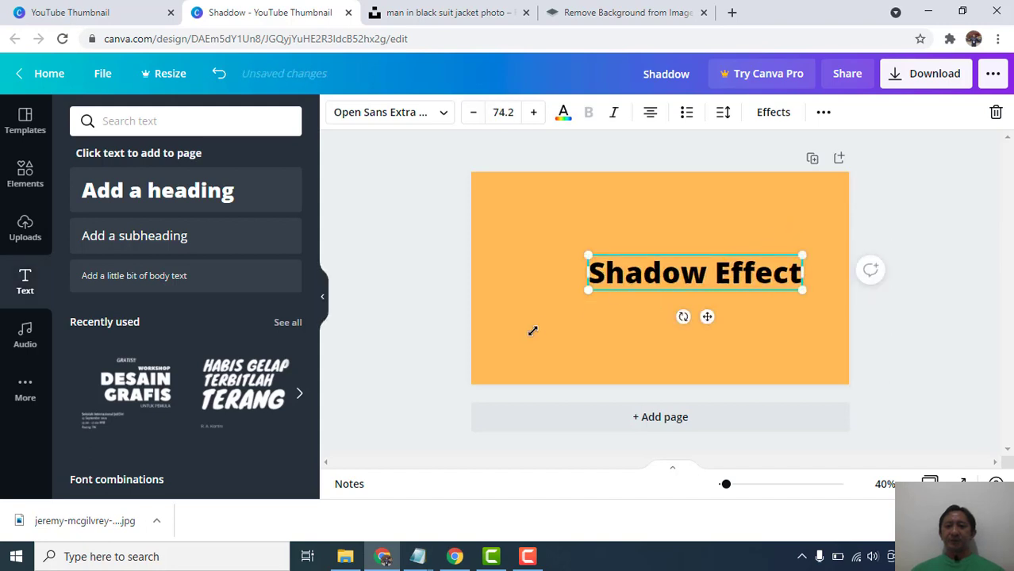
pyautogui.moveTo(532, 331); pyautogui.dragTo(526, 330)
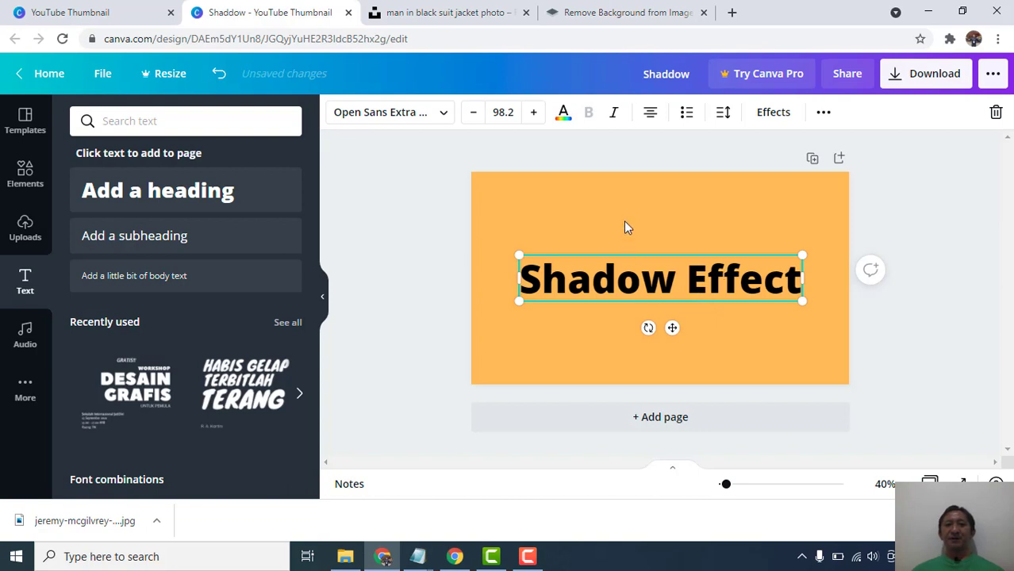
# Apply the Shadow text effect to the heading in dark green with its transparency set to 100
pyautogui.click(771, 113)
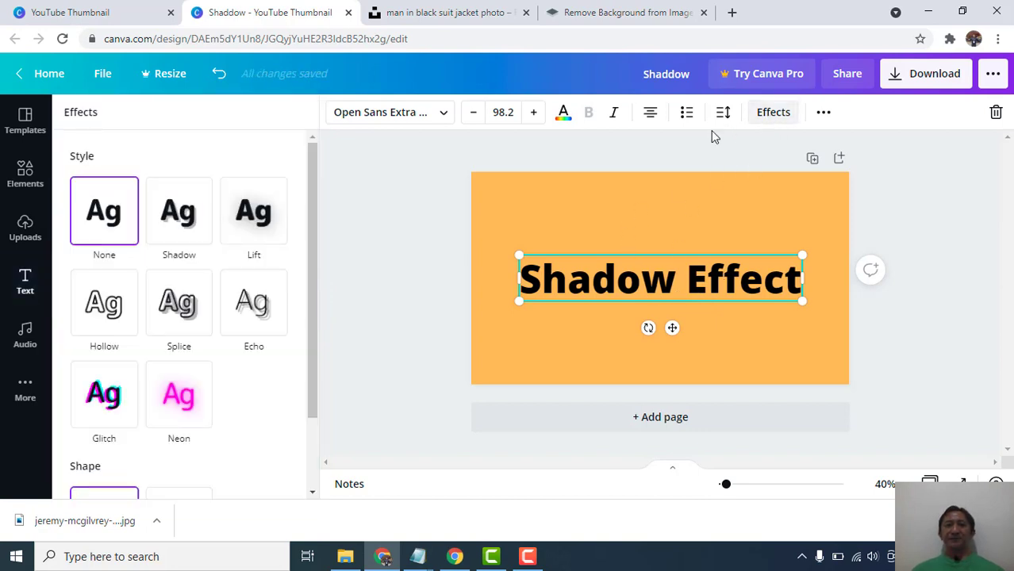
pyautogui.click(191, 227)
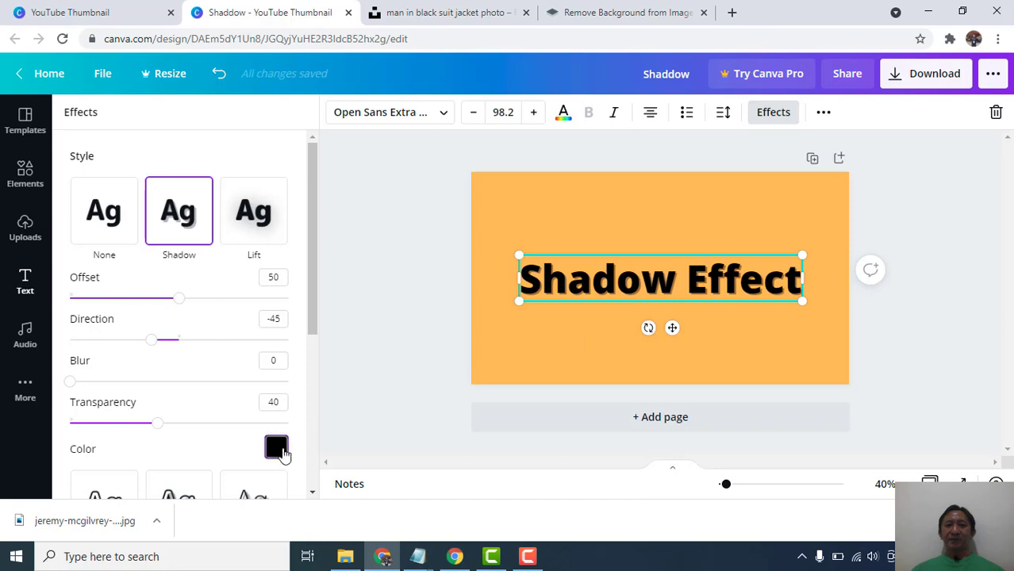
pyautogui.click(277, 447)
pyautogui.click(258, 402)
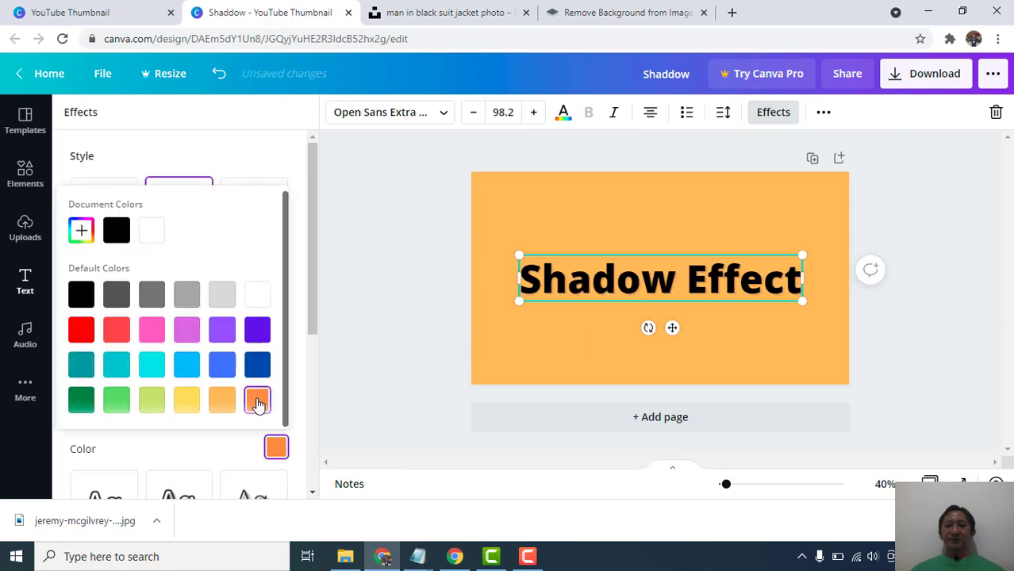
pyautogui.click(255, 370)
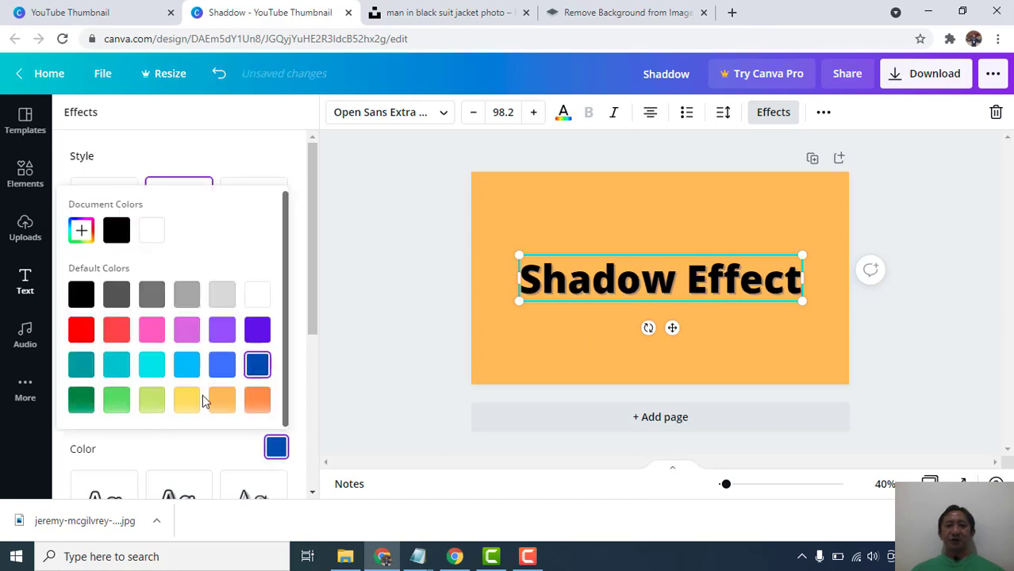
pyautogui.click(85, 402)
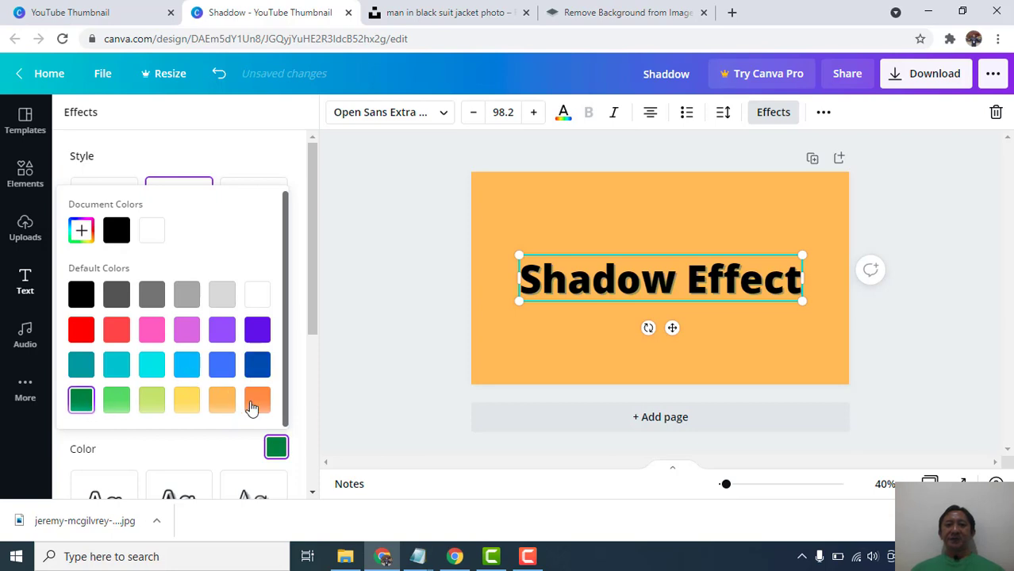
pyautogui.moveTo(308, 323); pyautogui.dragTo(325, 364)
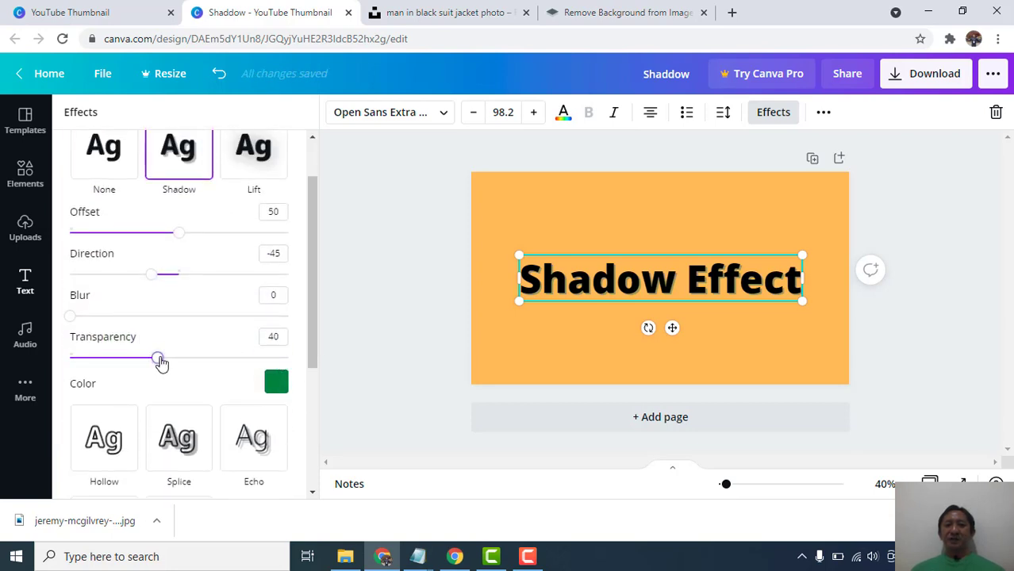
pyautogui.moveTo(160, 363); pyautogui.dragTo(301, 371)
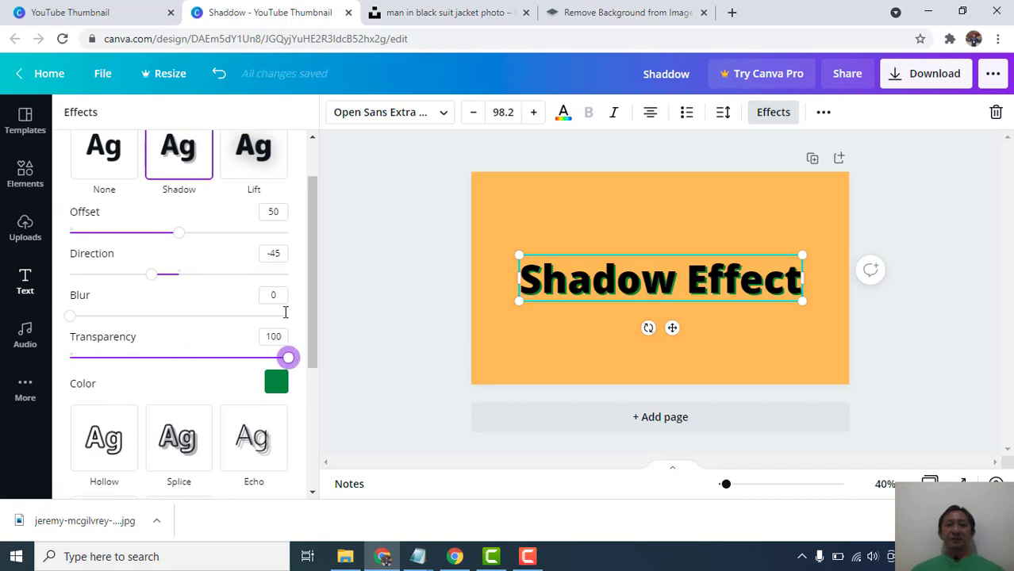
# Try a light green shadow at 95 transparency on the heading, and reset its effect style to None
pyautogui.click(277, 387)
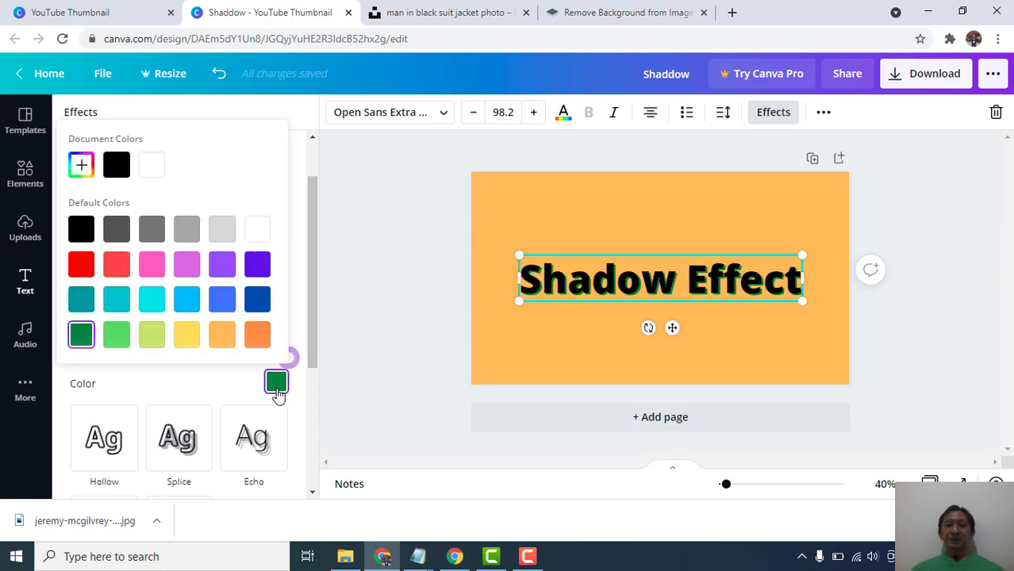
pyautogui.click(186, 339)
pyautogui.click(257, 230)
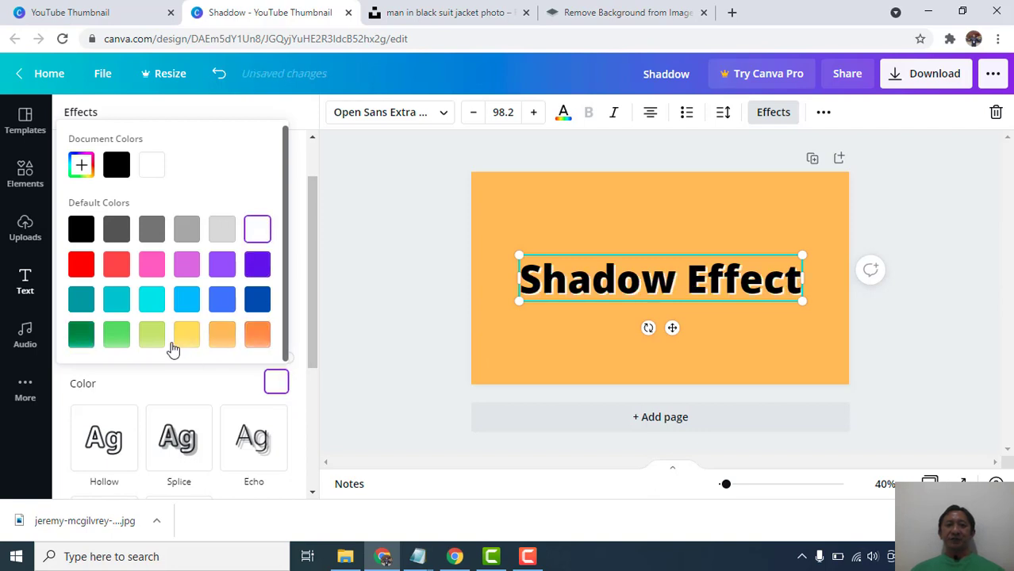
pyautogui.click(116, 334)
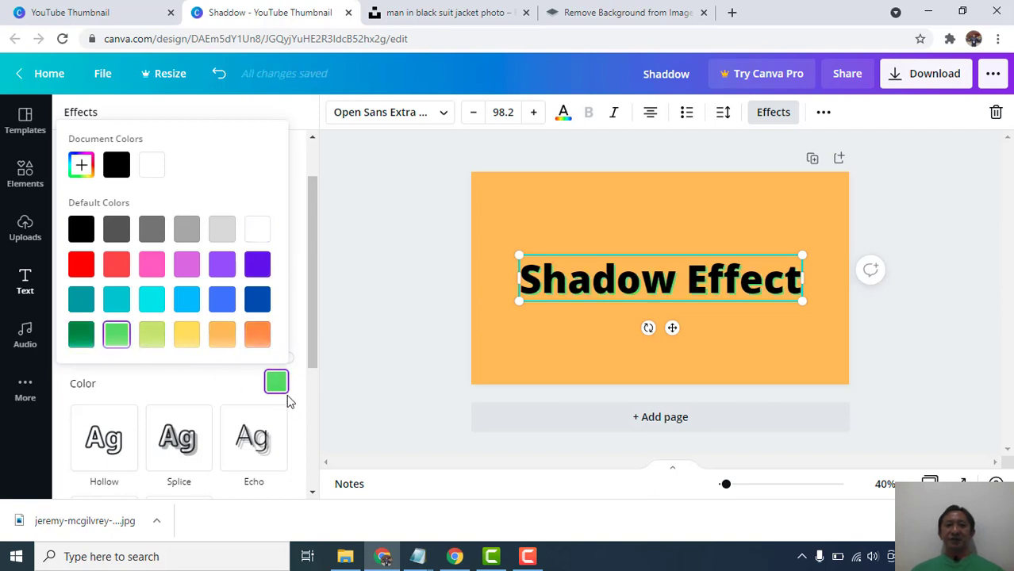
pyautogui.click(228, 392)
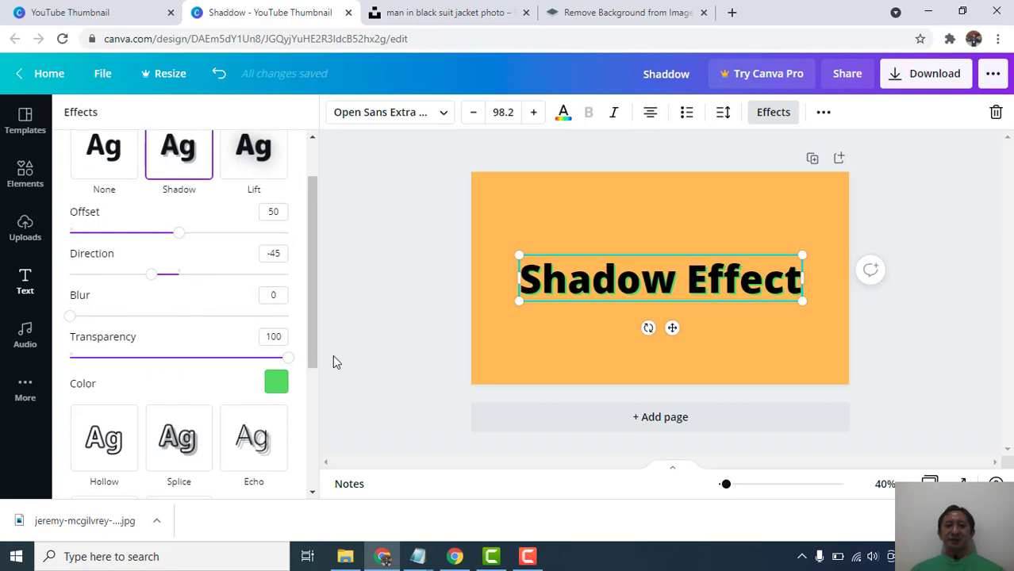
pyautogui.moveTo(290, 362)
pyautogui.mouseDown()
pyautogui.moveTo(129, 358)
pyautogui.moveTo(252, 368)
pyautogui.moveTo(278, 358)
pyautogui.mouseUp()
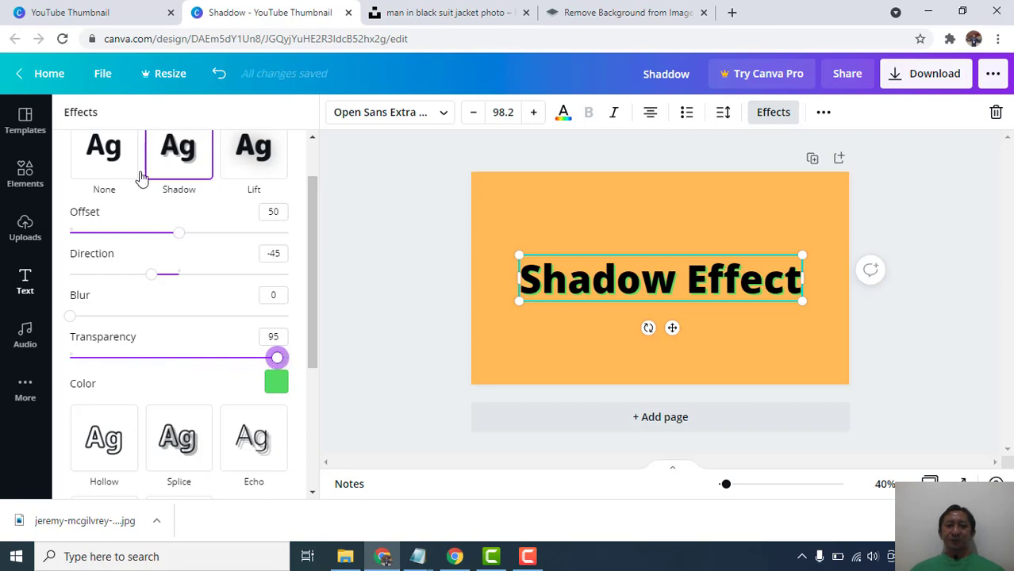
pyautogui.click(122, 166)
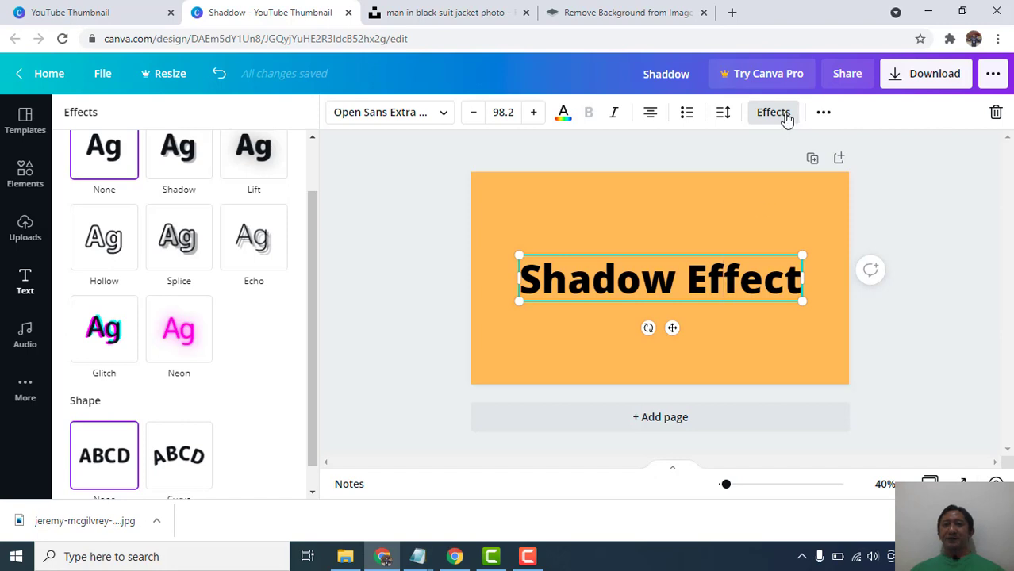
# Duplicate the "Shadow Effect" heading slightly above and left of the original, and colour the copy red
pyautogui.click(824, 112)
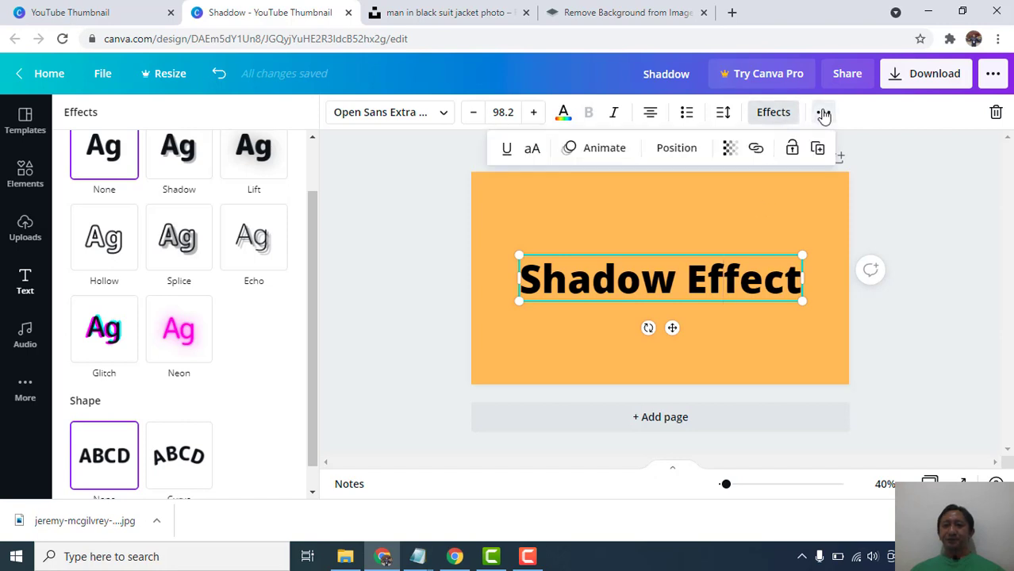
pyautogui.click(817, 150)
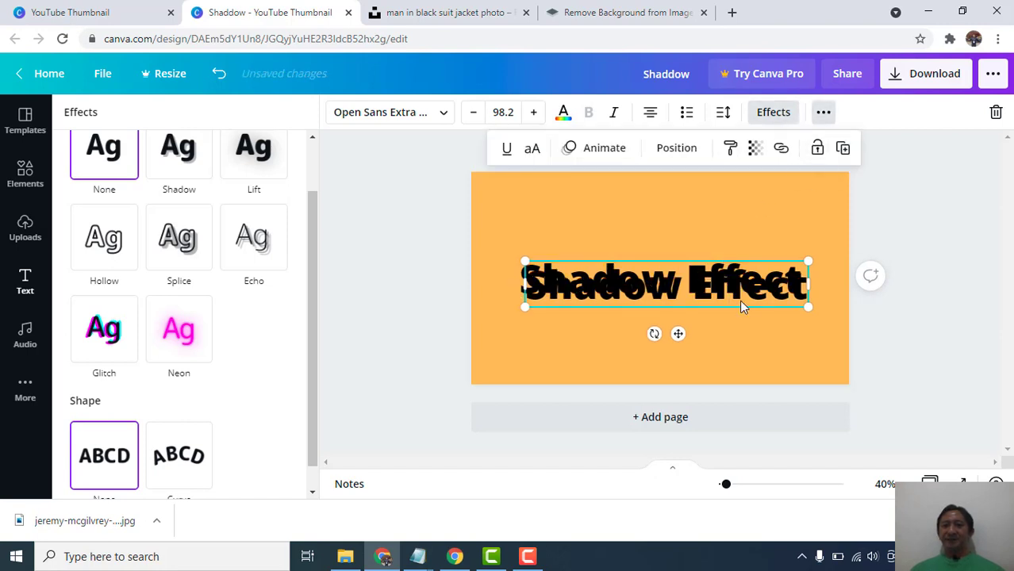
pyautogui.moveTo(745, 295); pyautogui.dragTo(721, 272)
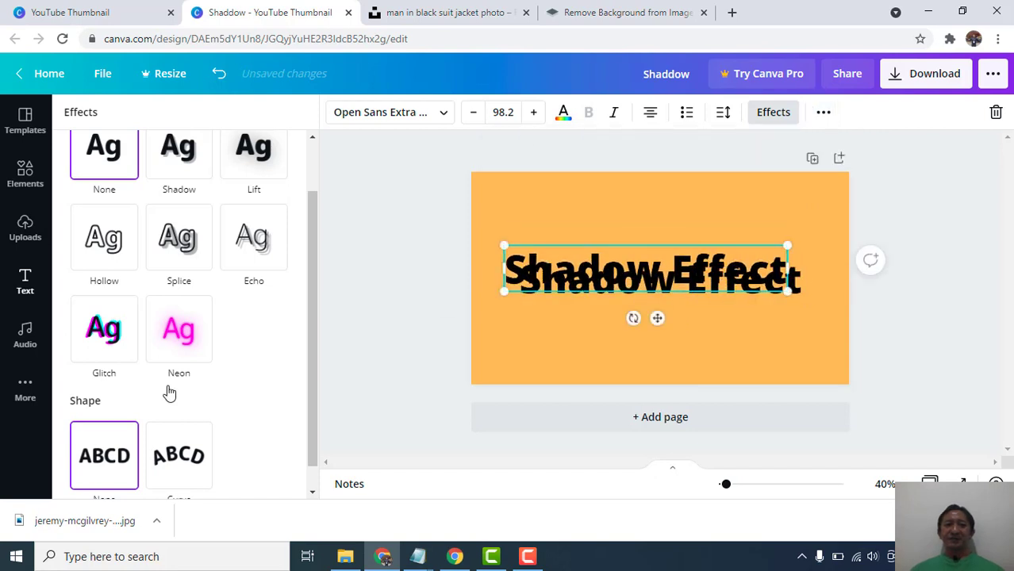
pyautogui.click(563, 113)
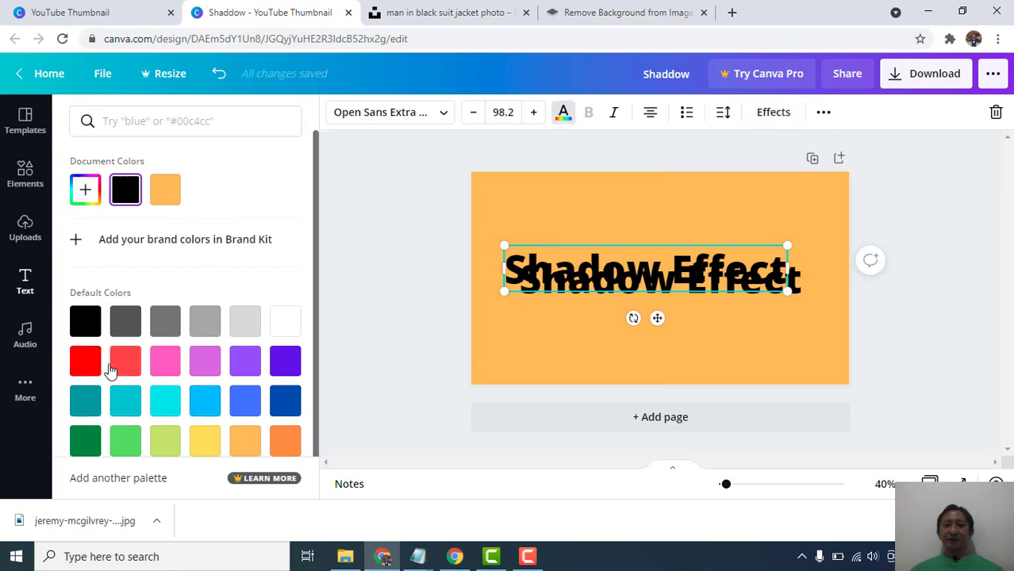
pyautogui.click(86, 361)
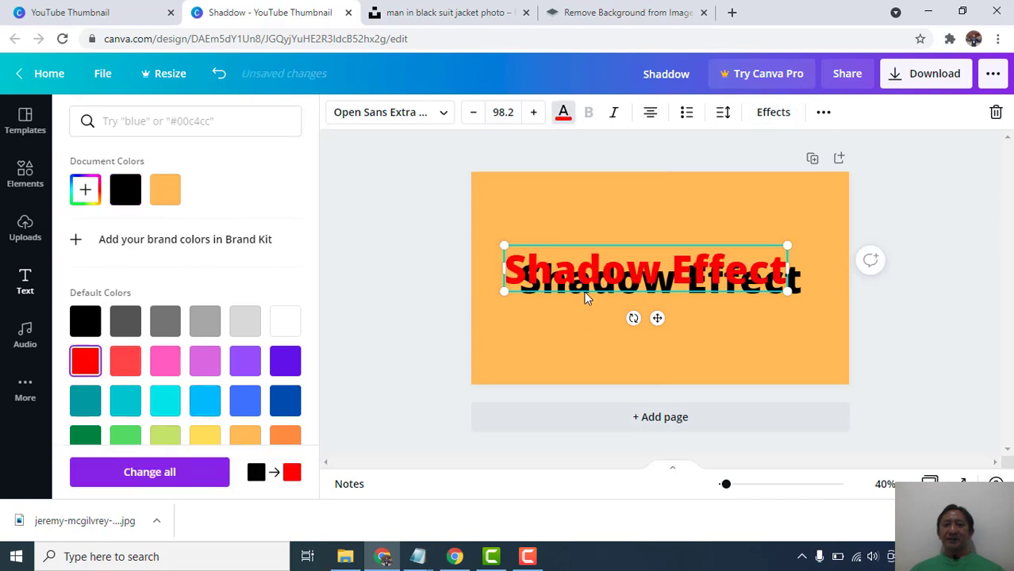
# Reposition the red copy just above and left of the black heading so the black text forms a close drop shadow
pyautogui.moveTo(591, 272)
pyautogui.mouseDown()
pyautogui.moveTo(607, 281)
pyautogui.moveTo(598, 282)
pyautogui.mouseUp()
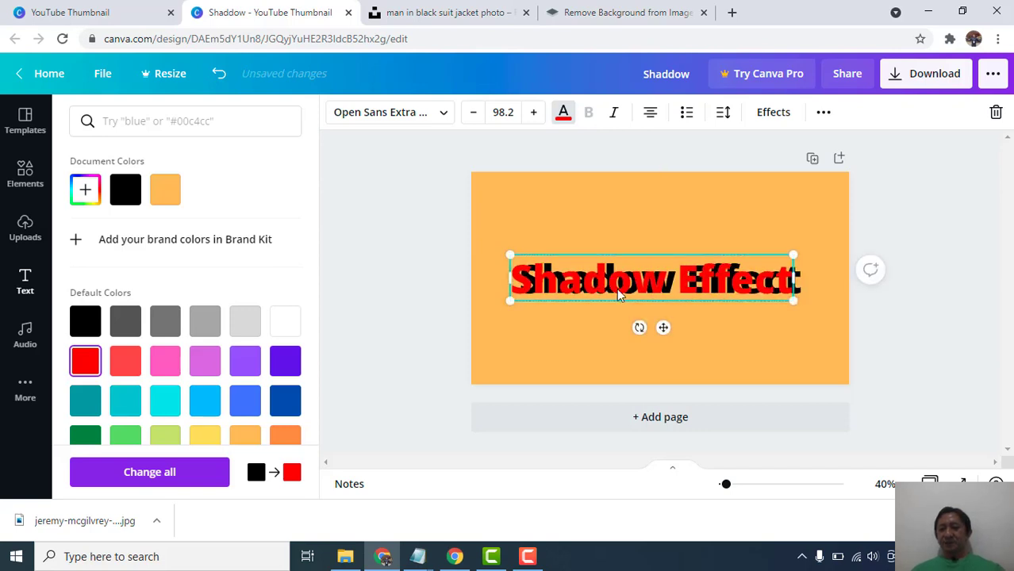
pyautogui.press('Right')
pyautogui.press('Right')
pyautogui.press('Right')
pyautogui.press('Right')
pyautogui.press('Right')
pyautogui.press('Right')
pyautogui.press('Right')
pyautogui.press('Right')
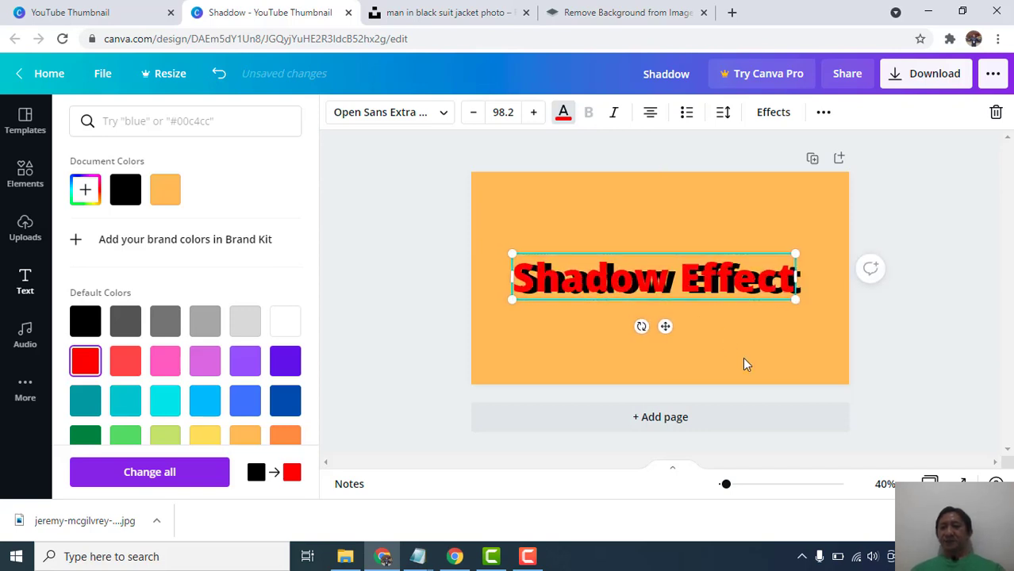
pyautogui.press('Right')
pyautogui.press('Right')
pyautogui.press('Right')
pyautogui.press('Right')
pyautogui.press('Right')
pyautogui.press('Right')
pyautogui.press('Right')
pyautogui.press('Right')
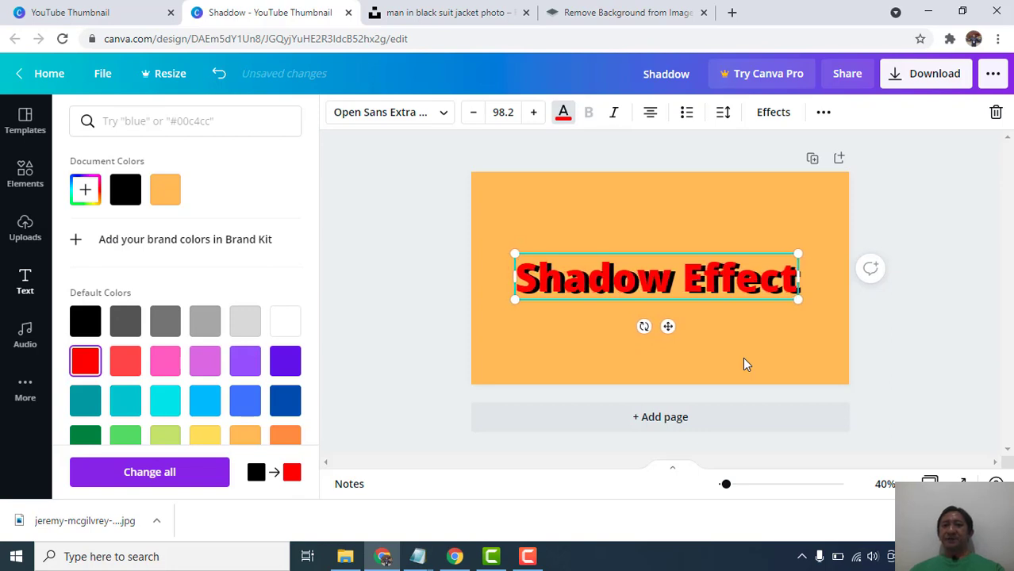
# Nudge the red copy slightly right over its black shadow, and move it up clear of the black heading
pyautogui.press('Right')
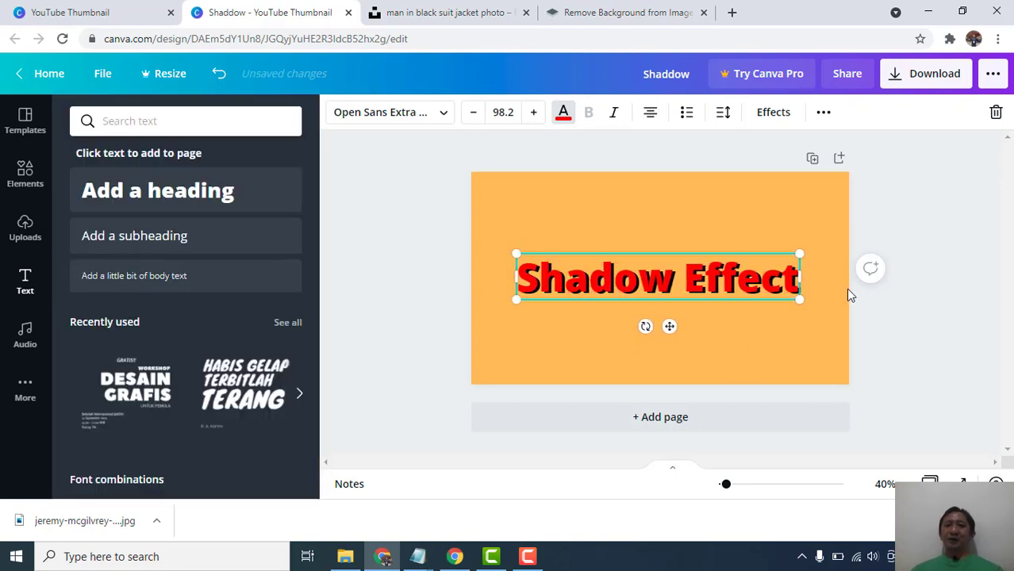
pyautogui.press('Escape')
pyautogui.moveTo(724, 290); pyautogui.dragTo(724, 229)
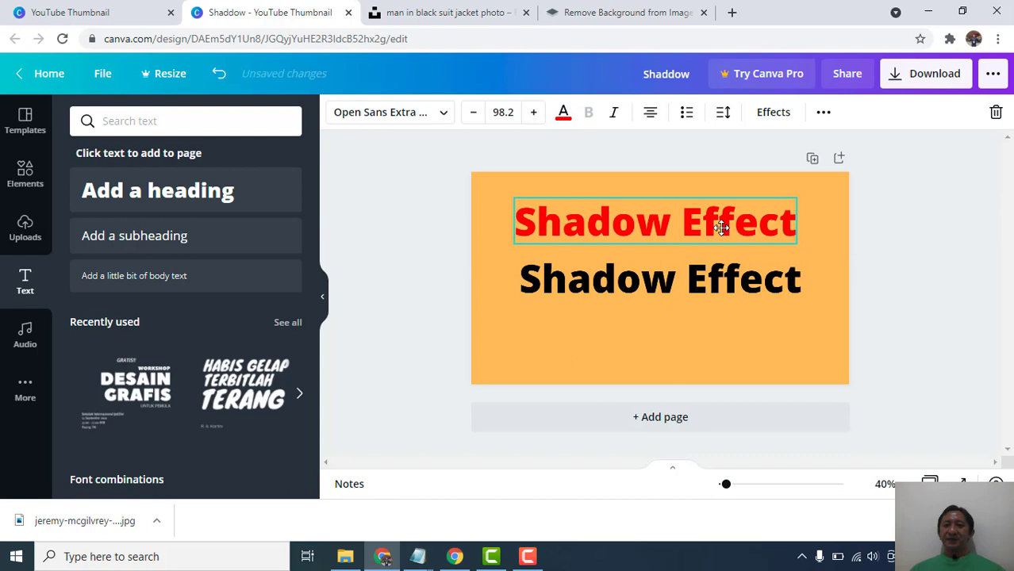
# Duplicate the black "Shadow Effect" heading slightly above and left of the original, and colour the copy bright turquoise
pyautogui.click(745, 292)
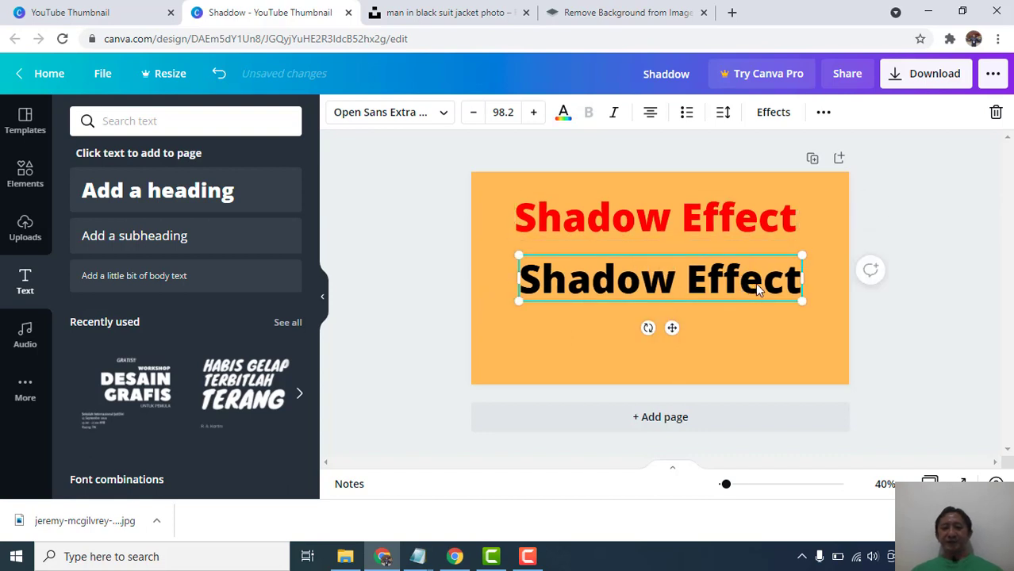
pyautogui.hotkey('ctrl', 'd')
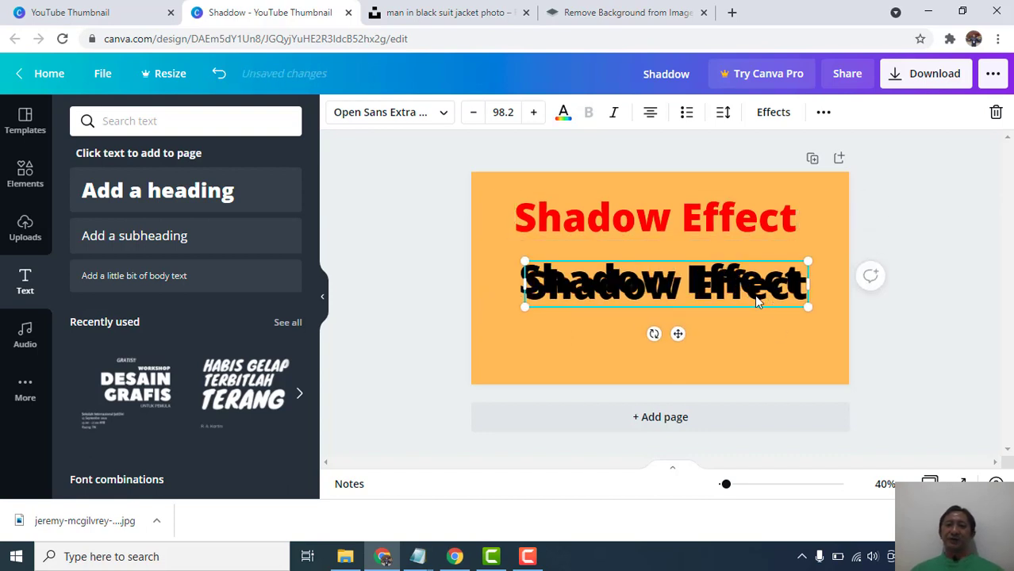
pyautogui.moveTo(754, 294)
pyautogui.mouseDown()
pyautogui.moveTo(737, 273)
pyautogui.moveTo(744, 279)
pyautogui.mouseUp()
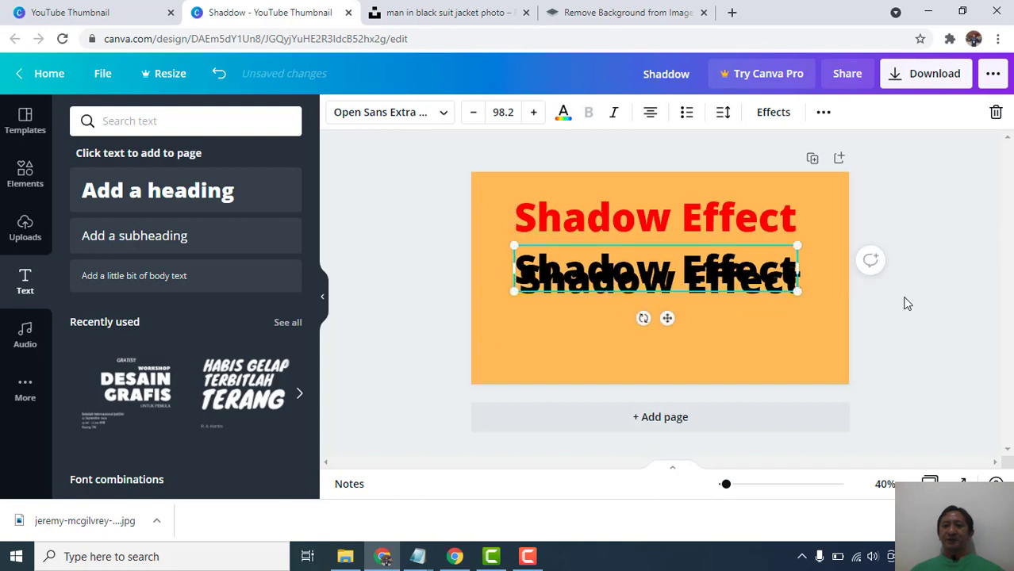
pyautogui.click(907, 303)
pyautogui.click(540, 273)
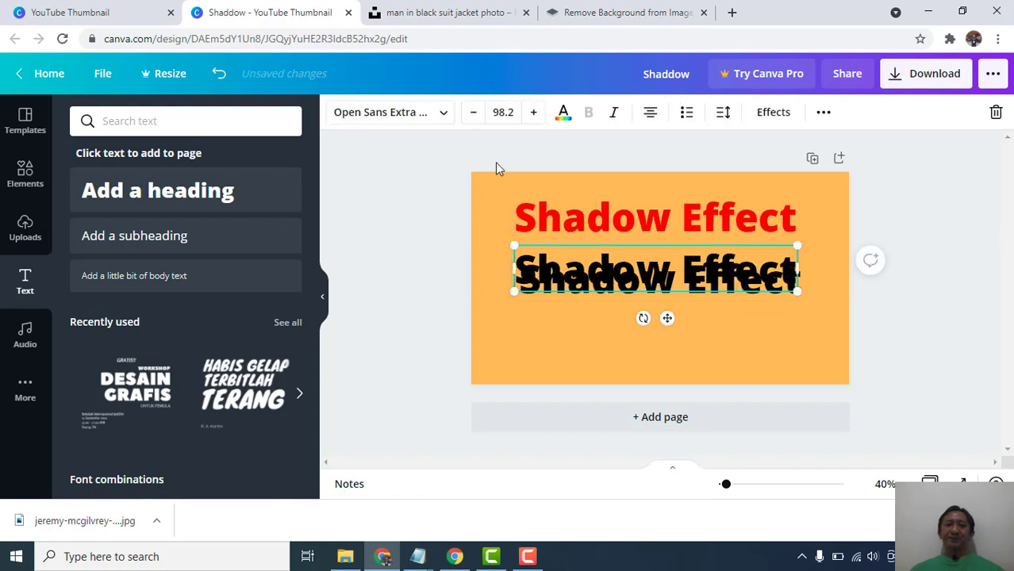
pyautogui.click(564, 113)
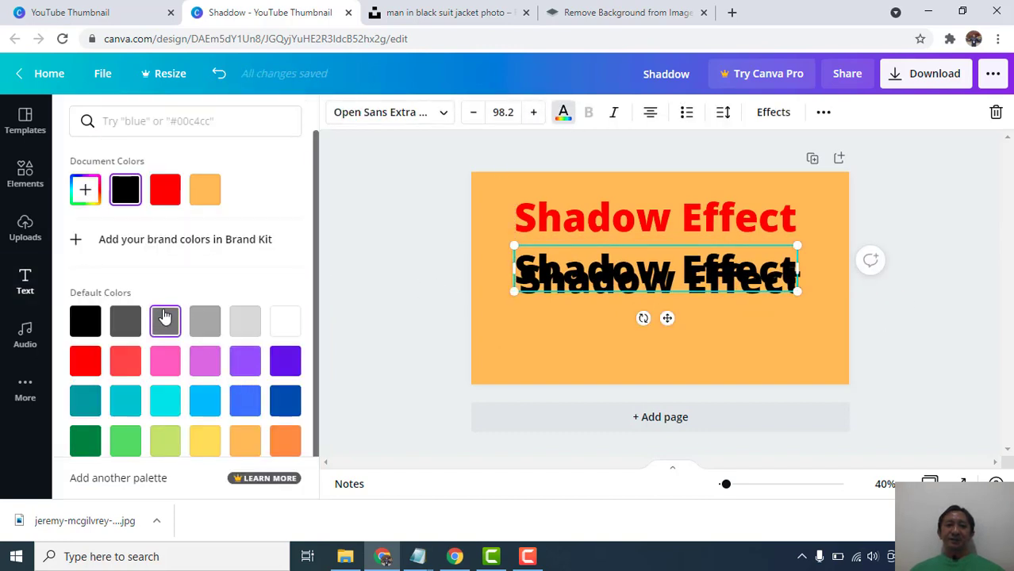
pyautogui.click(165, 400)
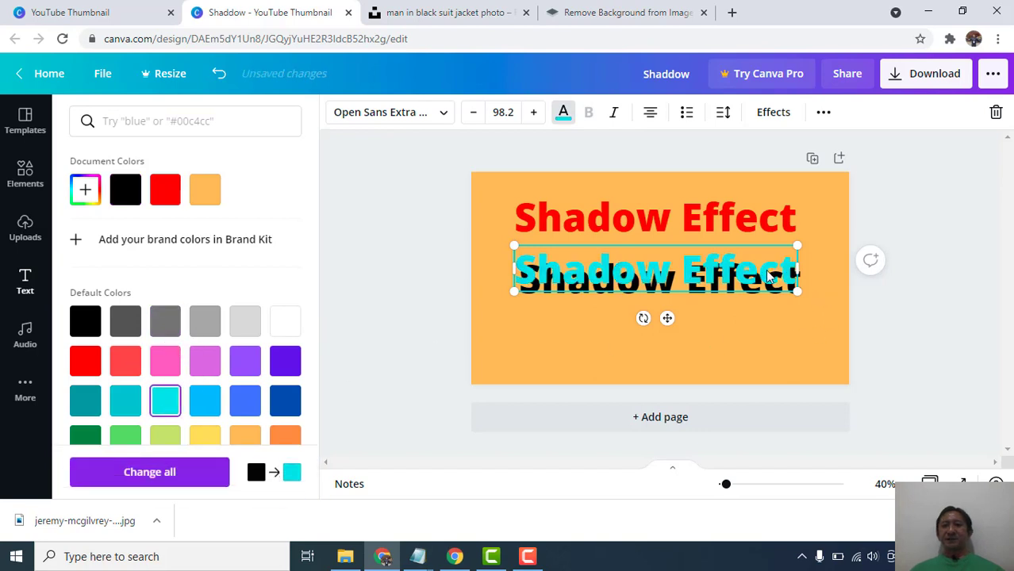
# Reposition the turquoise copy just above and left of the black heading so the black text forms a close drop shadow
pyautogui.moveTo(768, 274); pyautogui.dragTo(768, 284)
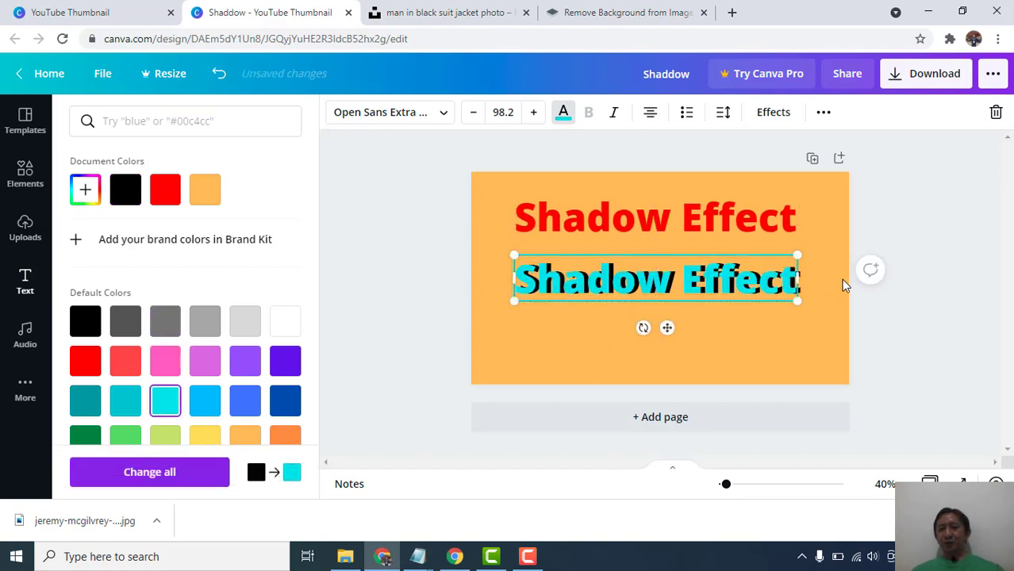
pyautogui.moveTo(766, 292)
pyautogui.mouseDown()
pyautogui.moveTo(766, 273)
pyautogui.moveTo(764, 282)
pyautogui.mouseUp()
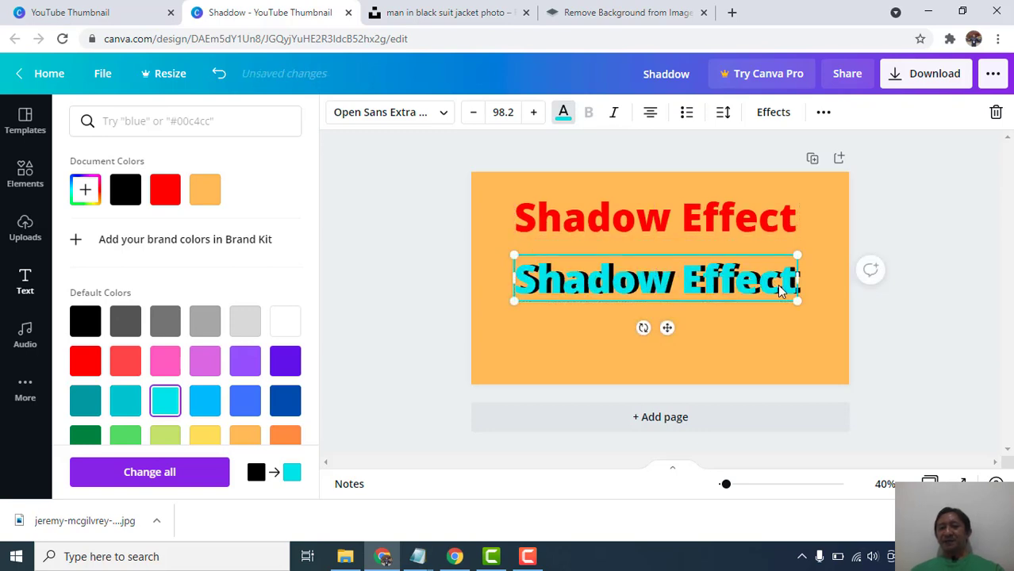
pyautogui.press('Up')
pyautogui.press('Up')
pyautogui.press('Up')
pyautogui.press('Up')
pyautogui.press('Up')
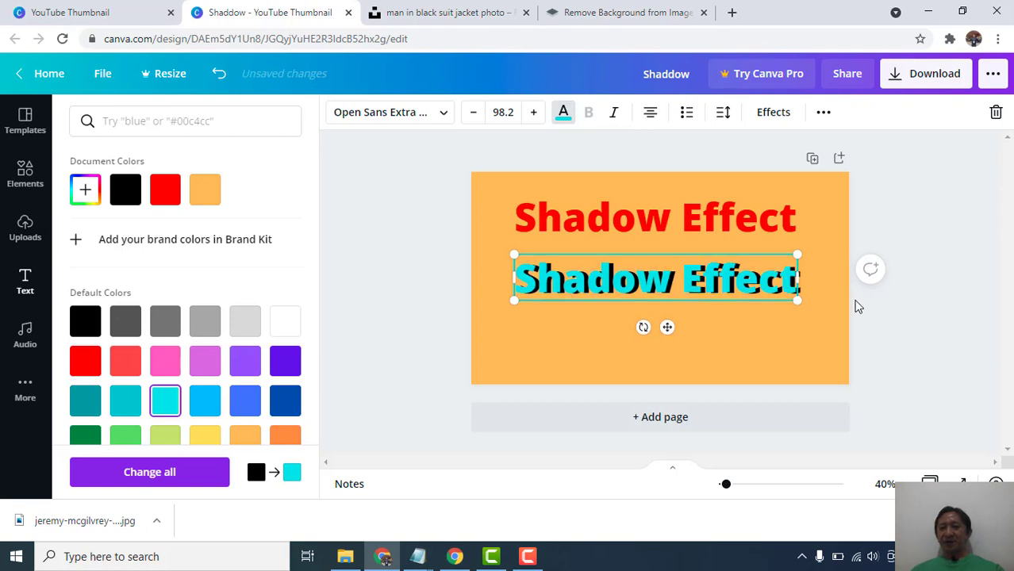
pyautogui.press('Right')
pyautogui.press('Right')
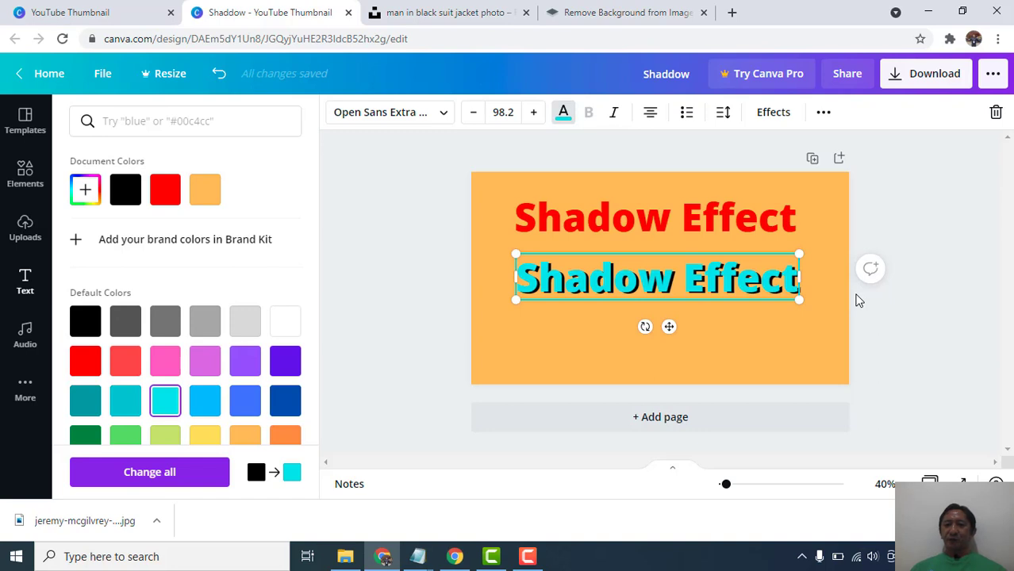
# Adjust the turquoise copy's vertical offset until it sits slightly higher above the black heading for a deeper shadow
pyautogui.press('Down')
pyautogui.press('Down')
pyautogui.press('Up')
pyautogui.press('Up')
pyautogui.press('Up')
pyautogui.press('Up')
pyautogui.press('Up')
pyautogui.press('Up')
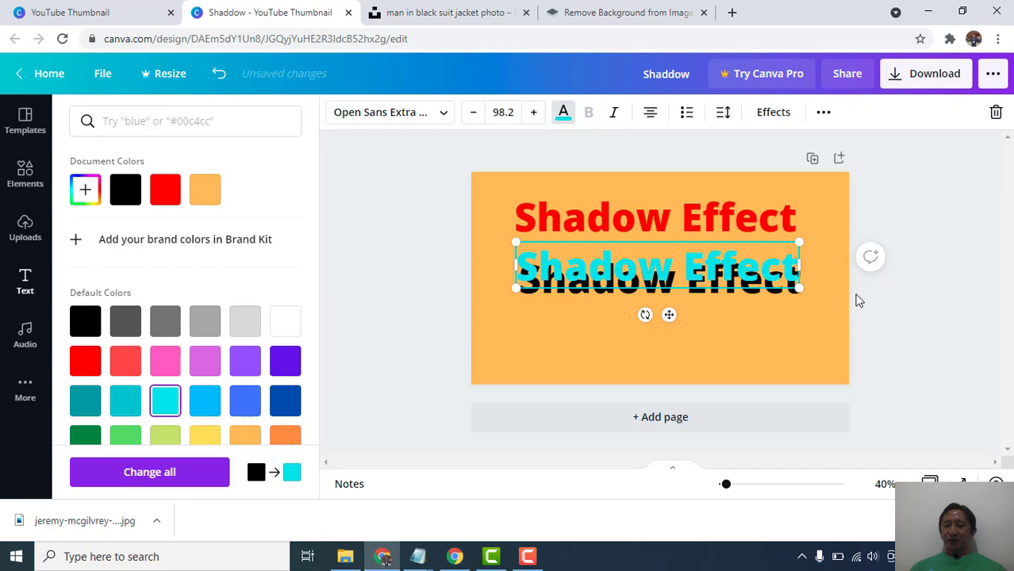
pyautogui.press('Down')
pyautogui.hotkey('shift', 'Down')
pyautogui.hotkey('shift', 'Down')
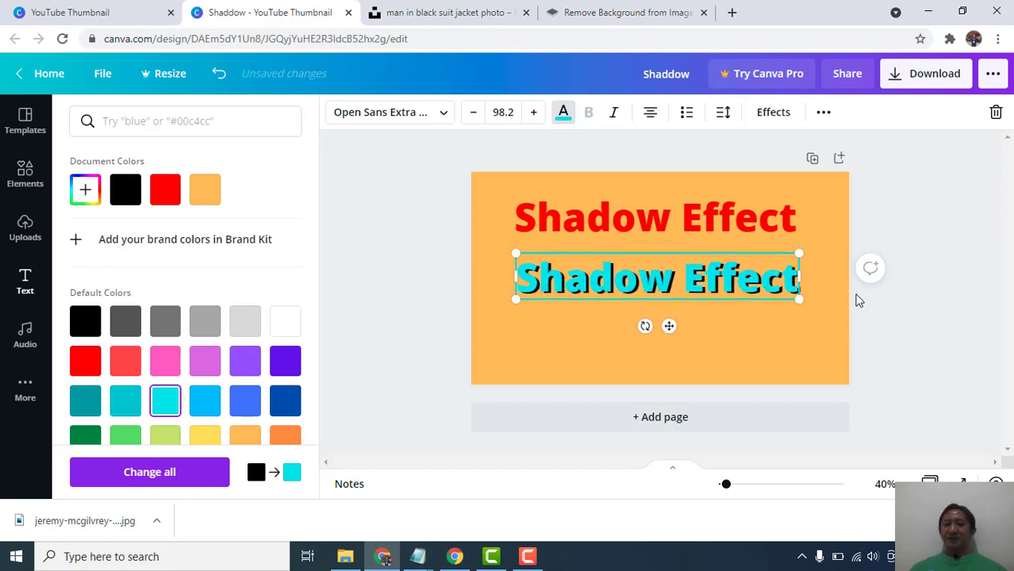
pyautogui.hotkey('shift', 'Up')
pyautogui.press('Up')
pyautogui.press('Up')
pyautogui.press('Up')
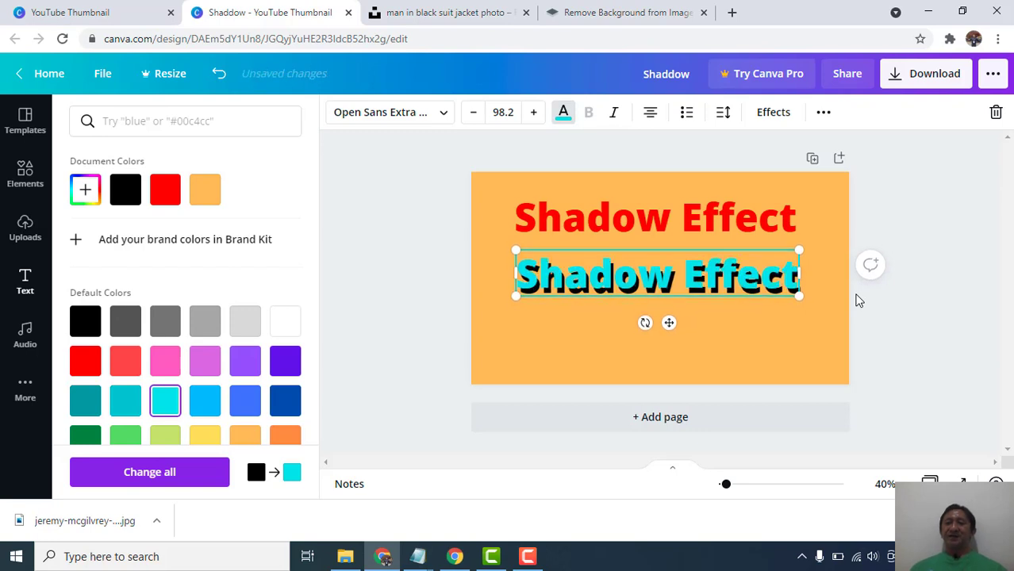
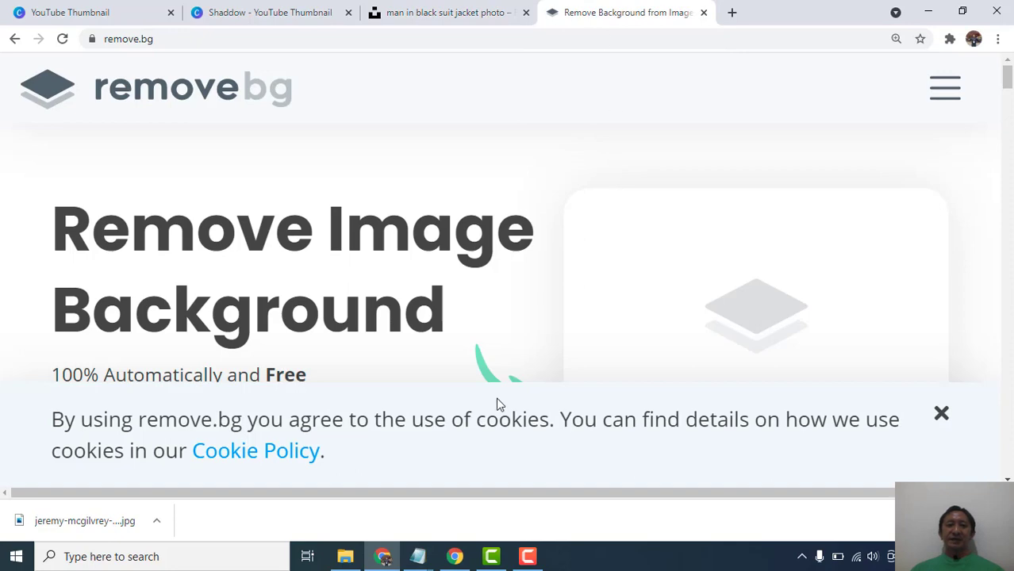
# Upload the downloaded man-in-suit JPG to remove.bg and download the preview-size image with its background removed
pyautogui.moveTo(83, 521); pyautogui.dragTo(299, 323)
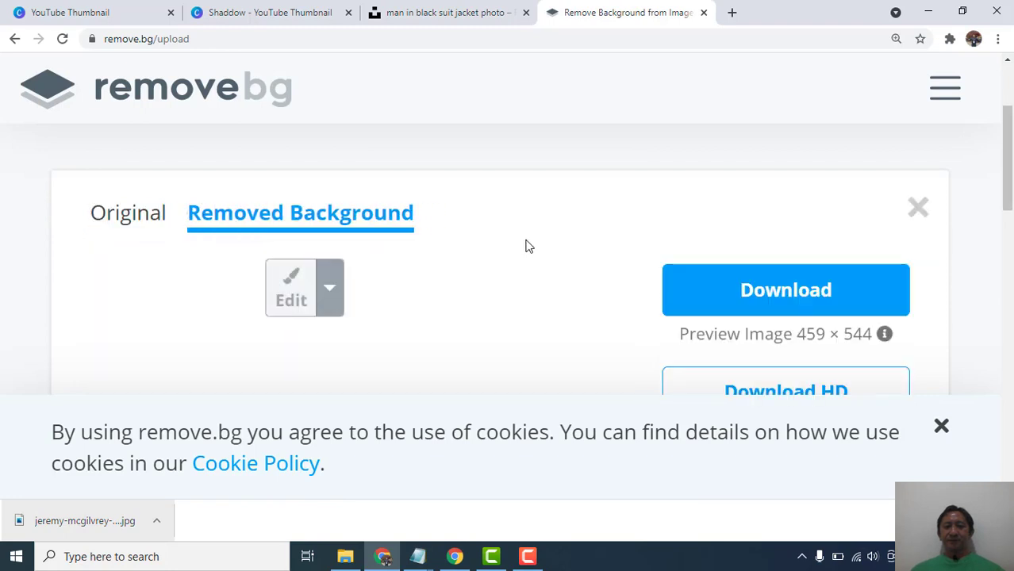
pyautogui.scroll(-3, 527, 245)
pyautogui.scroll(2, 527, 245)
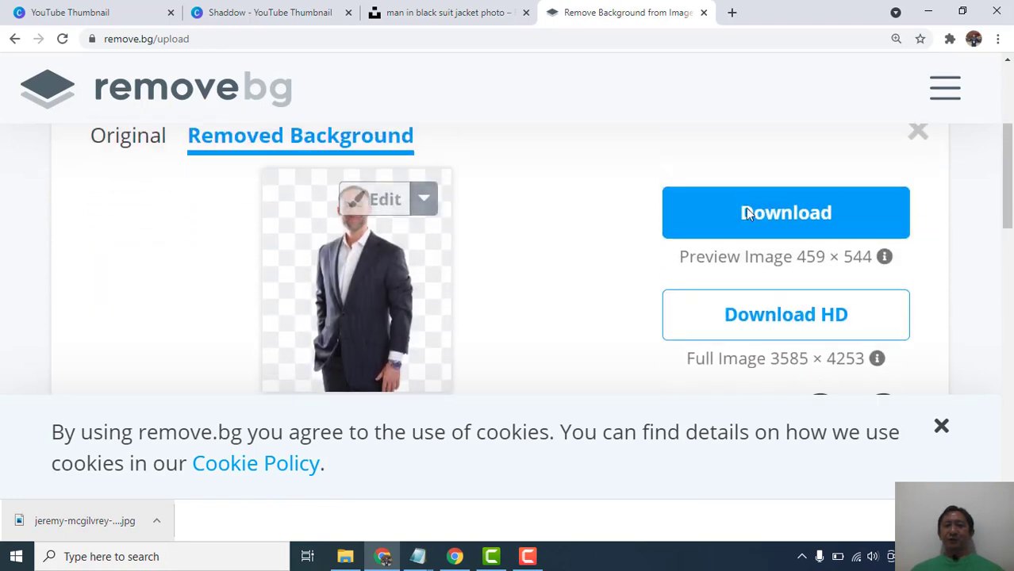
pyautogui.click(776, 227)
# Switch to the Canva design, add the cutout PNG to page 2, and enlarge it to about 581 × 688 px
pyautogui.hotkey('ctrl', '2')
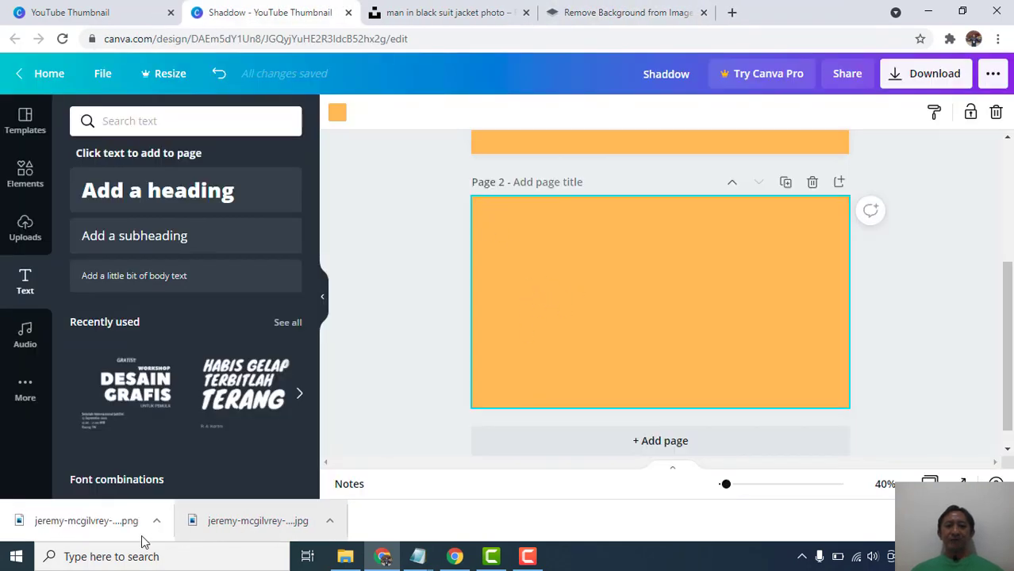
pyautogui.moveTo(100, 521); pyautogui.dragTo(653, 269)
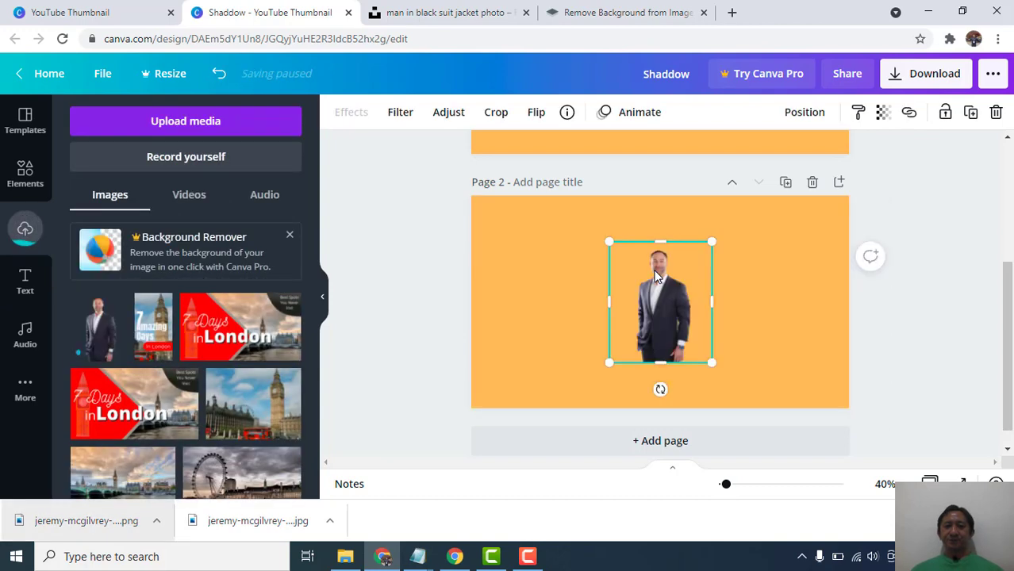
pyautogui.moveTo(609, 362); pyautogui.dragTo(575, 404)
pyautogui.moveTo(708, 242); pyautogui.dragTo(743, 199)
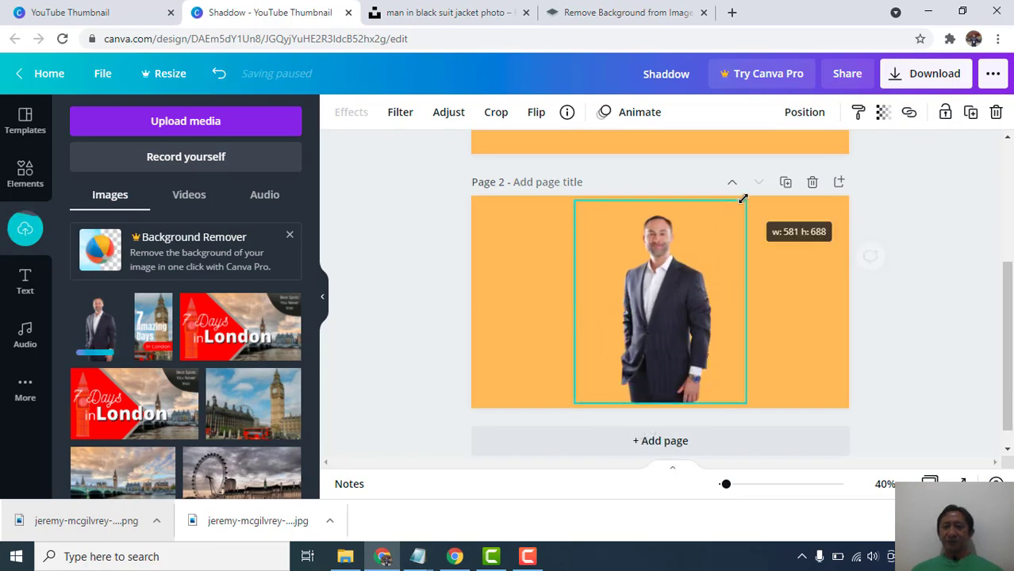
# Crop the cutout photo's two sides and upper edge closely around the man, working at 50% zoom
pyautogui.click(885, 485)
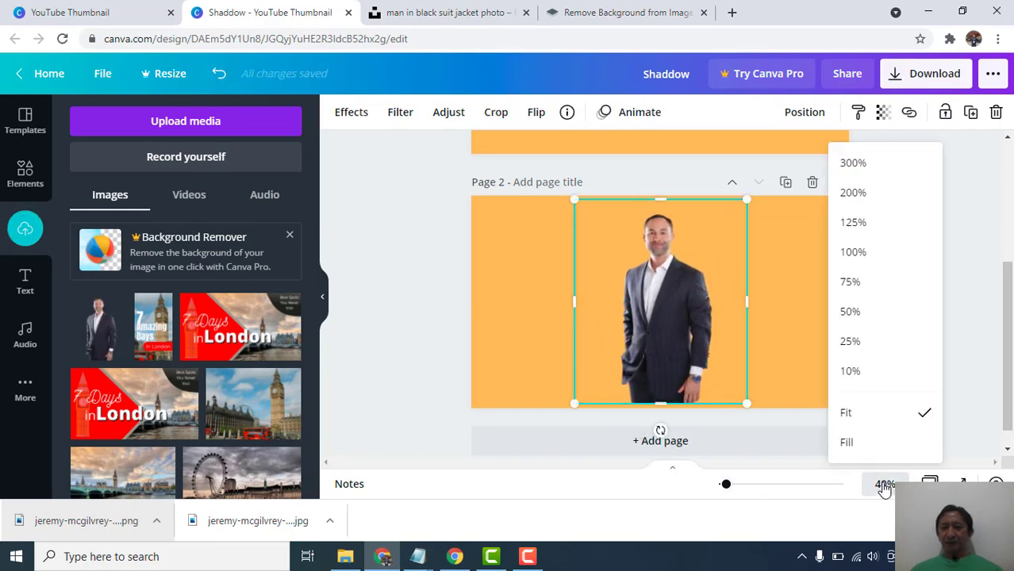
pyautogui.click(856, 312)
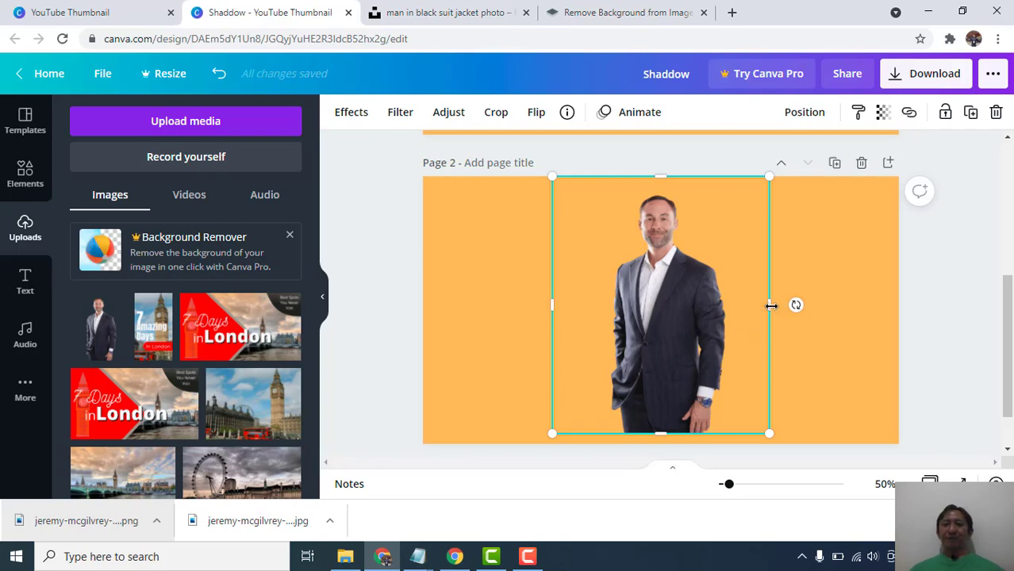
pyautogui.moveTo(763, 305); pyautogui.dragTo(729, 304)
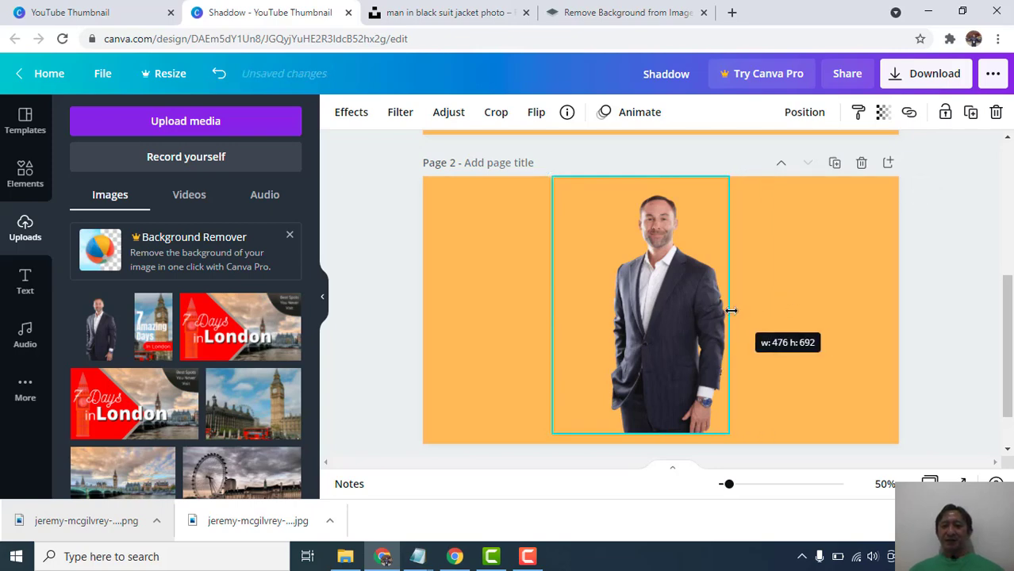
pyautogui.moveTo(554, 305); pyautogui.dragTo(609, 322)
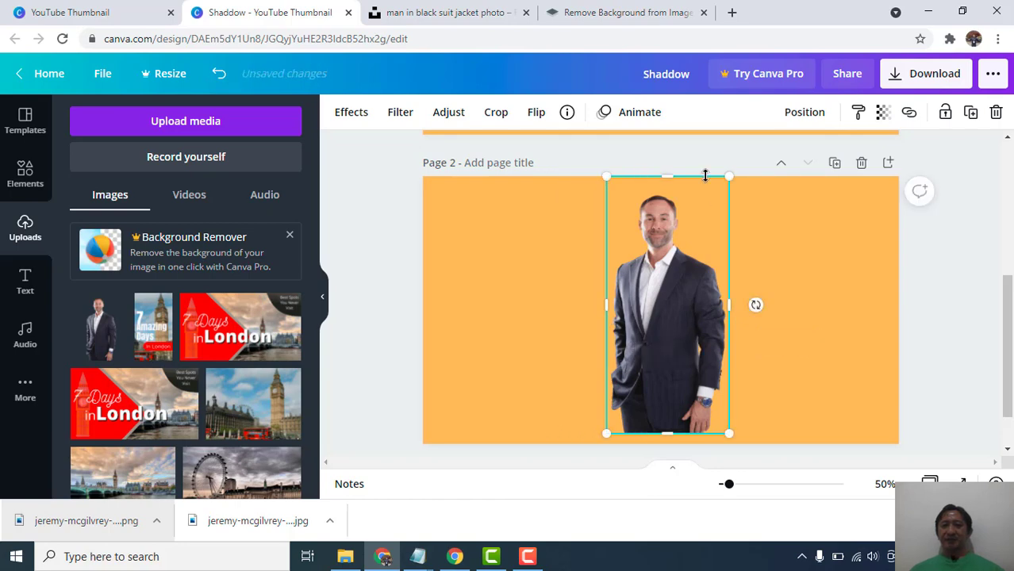
pyautogui.moveTo(670, 172); pyautogui.dragTo(674, 191)
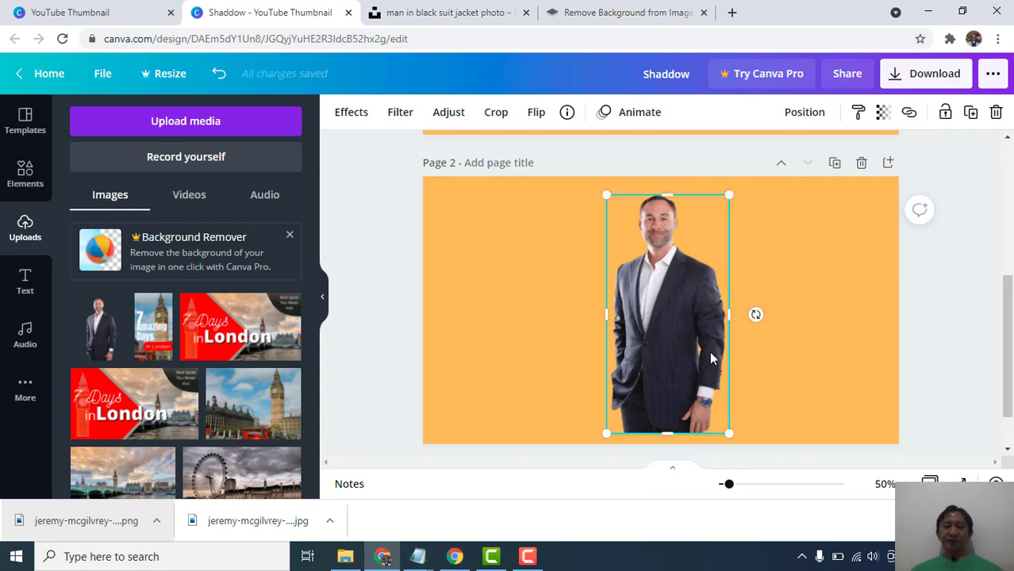
# Duplicate the cropped photo and place the copy slightly left of the original at the same height
pyautogui.hotkey('ctrl', 'd')
pyautogui.moveTo(708, 356)
pyautogui.mouseDown()
pyautogui.moveTo(685, 344)
pyautogui.moveTo(706, 365)
pyautogui.mouseUp()
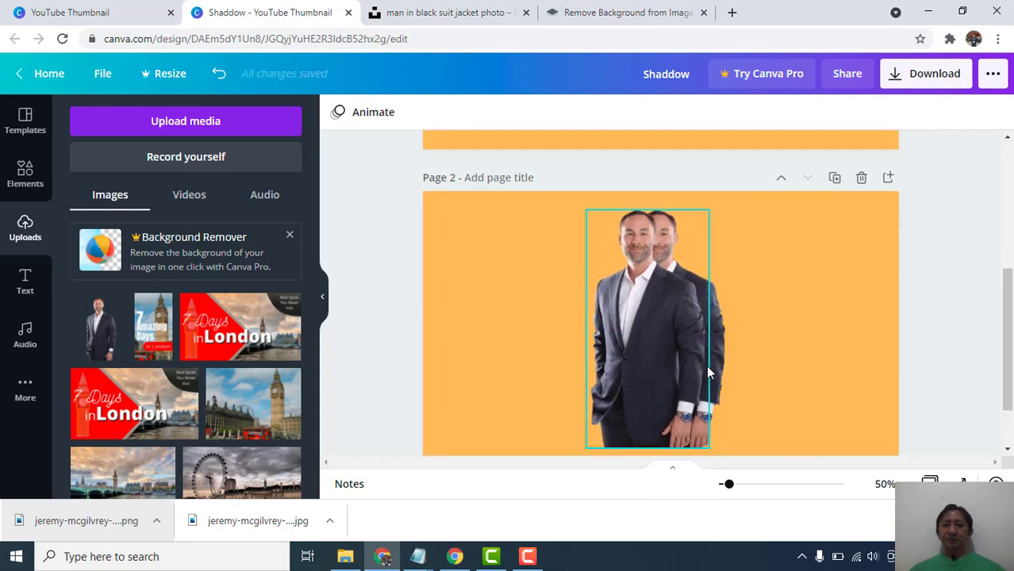
pyautogui.click(894, 318)
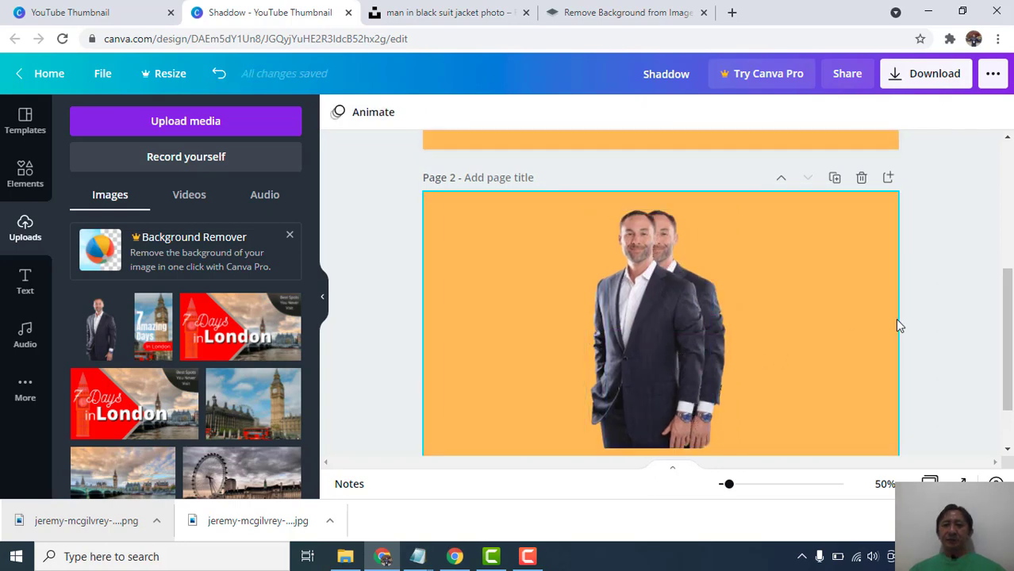
# Turn the rear photo into a soft black shadow with blur 49, saturation -100, contrast 100 and brightness -100
pyautogui.click(721, 340)
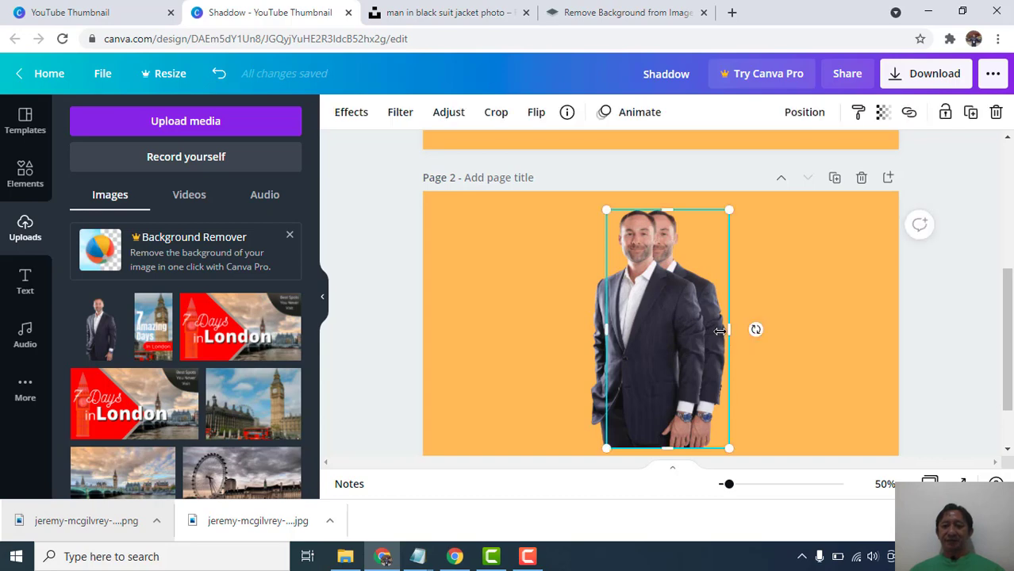
pyautogui.click(448, 112)
pyautogui.scroll(-1, 203, 381)
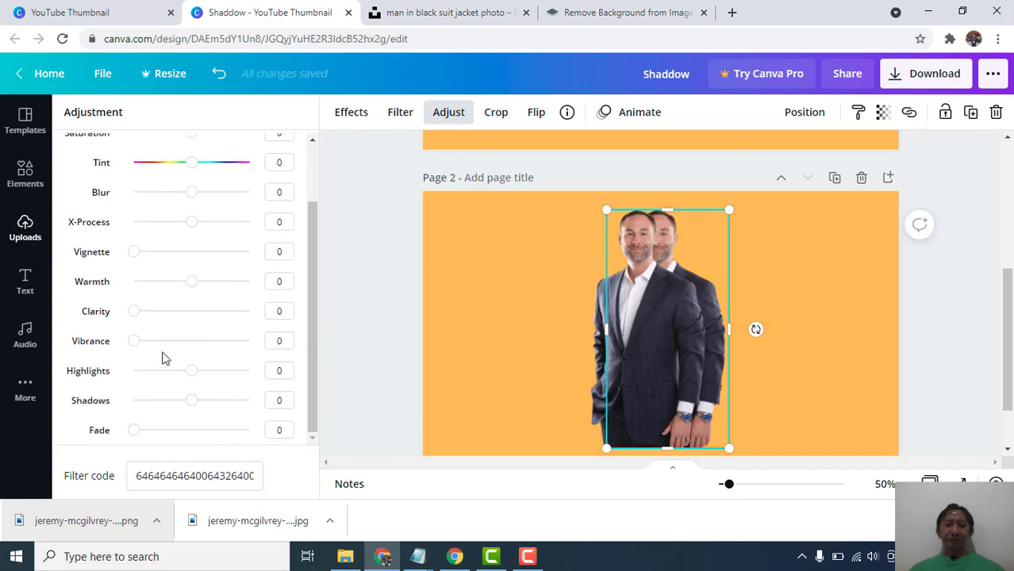
pyautogui.moveTo(192, 193); pyautogui.dragTo(219, 196)
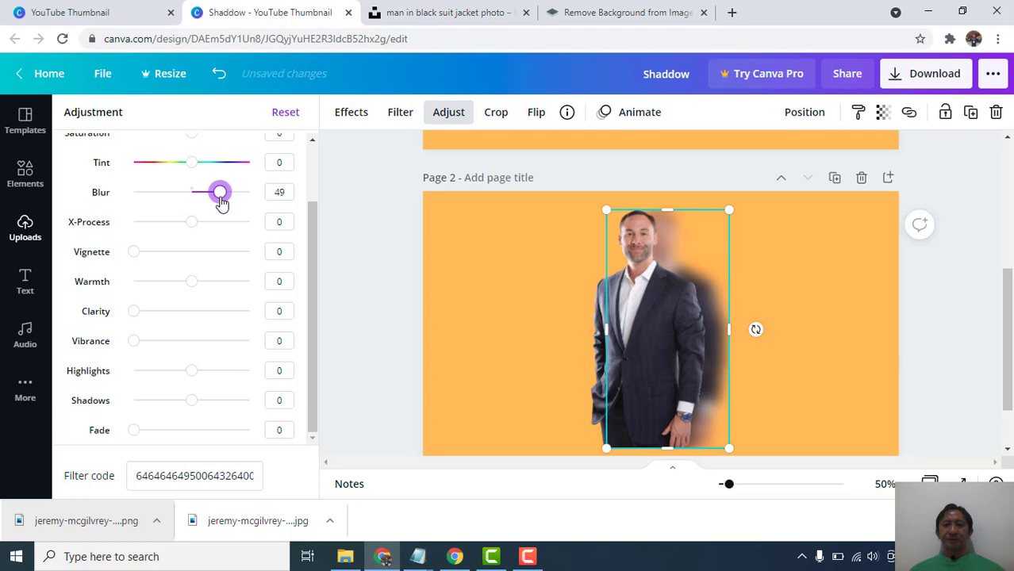
pyautogui.scroll(2, 130, 350)
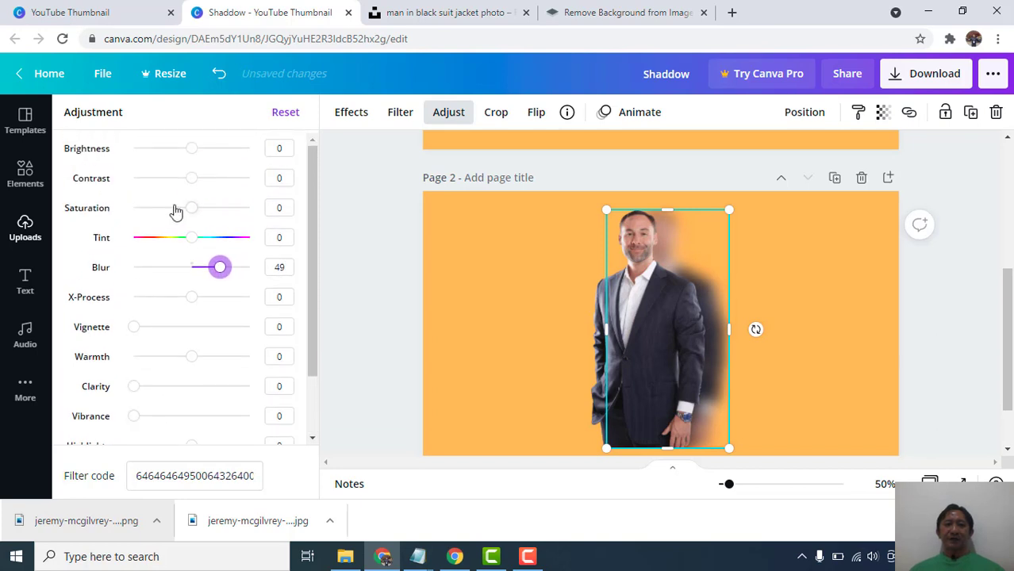
pyautogui.moveTo(191, 212); pyautogui.dragTo(114, 210)
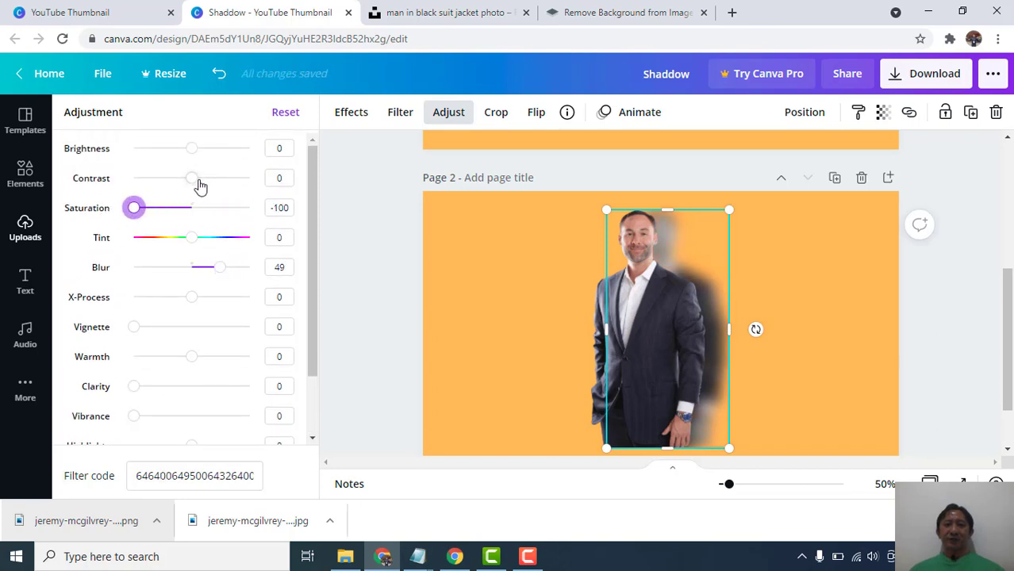
pyautogui.moveTo(191, 184); pyautogui.dragTo(249, 177)
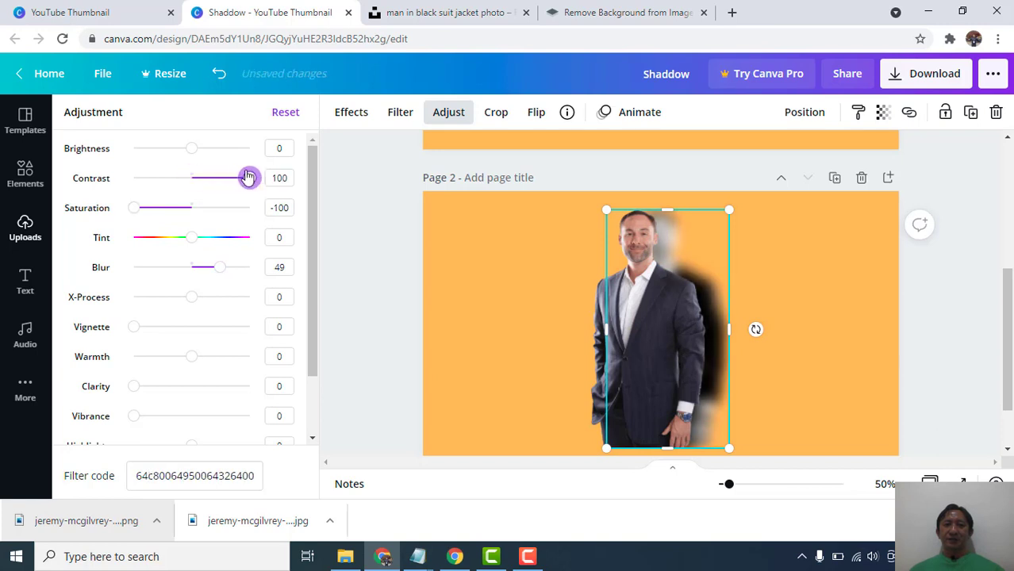
pyautogui.moveTo(194, 154); pyautogui.dragTo(131, 163)
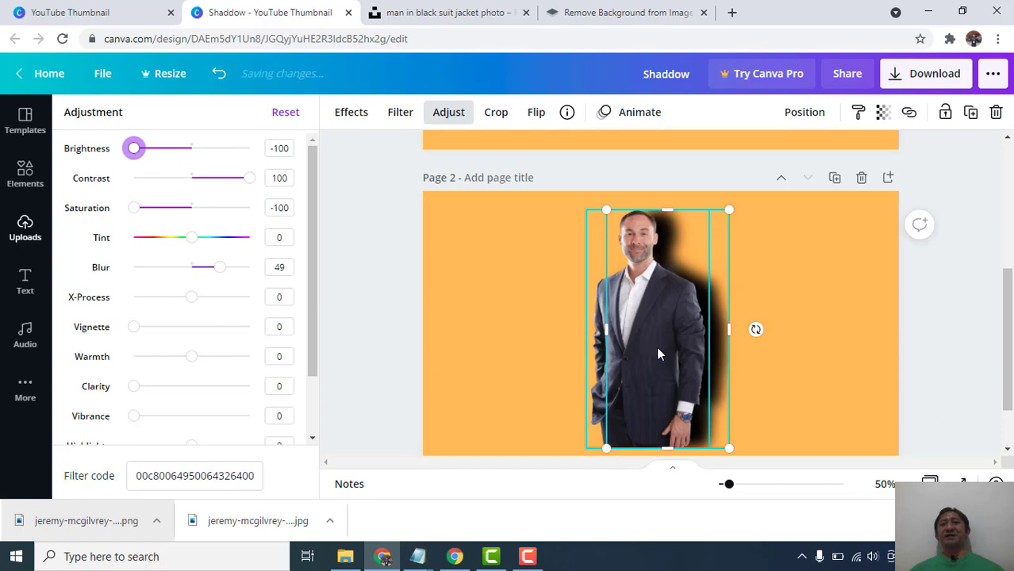
# Slightly enlarge the front photo of the man and its black shadow, keeping the shadow offset to the right behind him
pyautogui.click(705, 337)
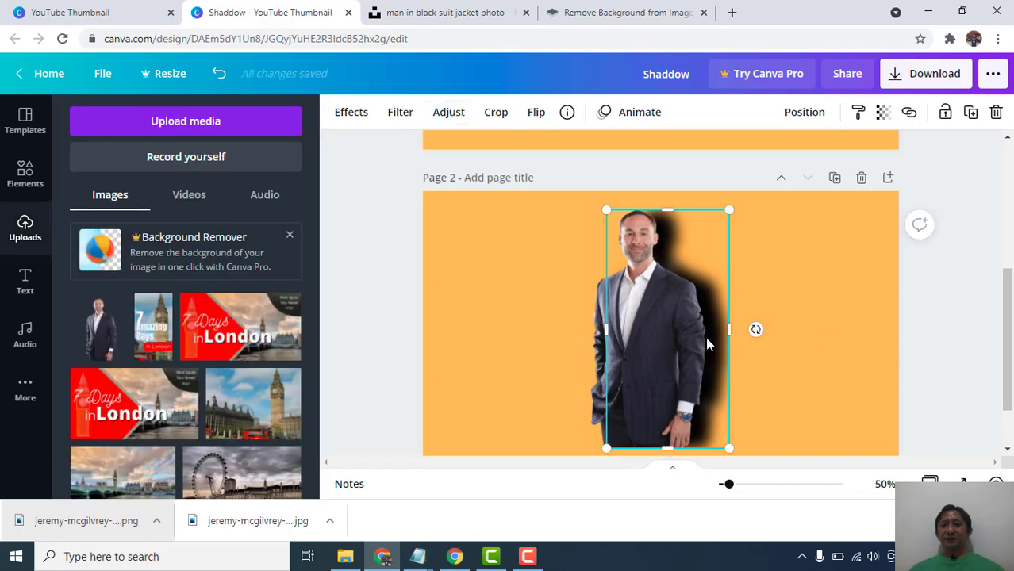
pyautogui.click(662, 334)
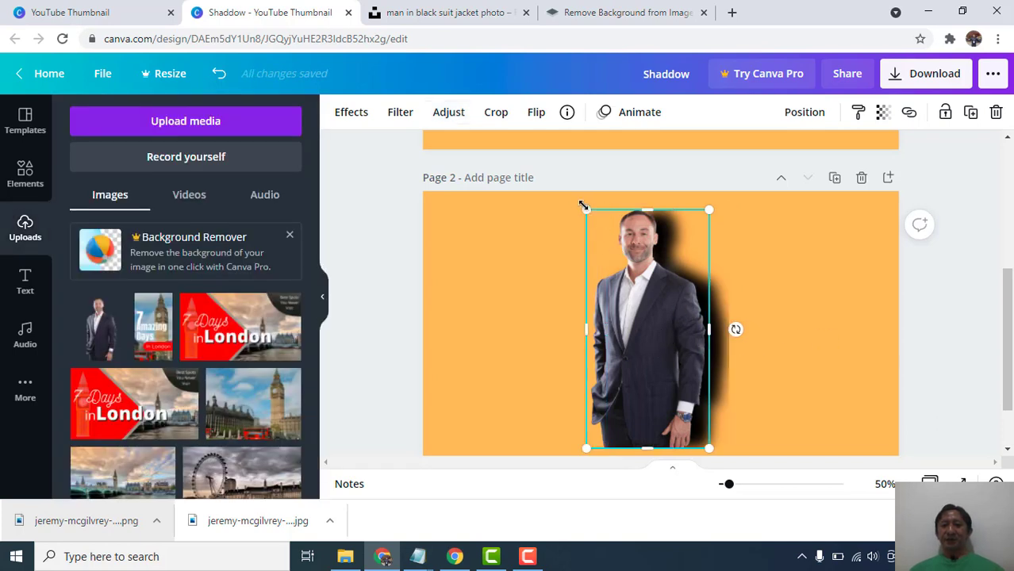
pyautogui.moveTo(584, 206)
pyautogui.mouseDown()
pyautogui.moveTo(573, 199)
pyautogui.moveTo(580, 210)
pyautogui.mouseUp()
pyautogui.click(893, 306)
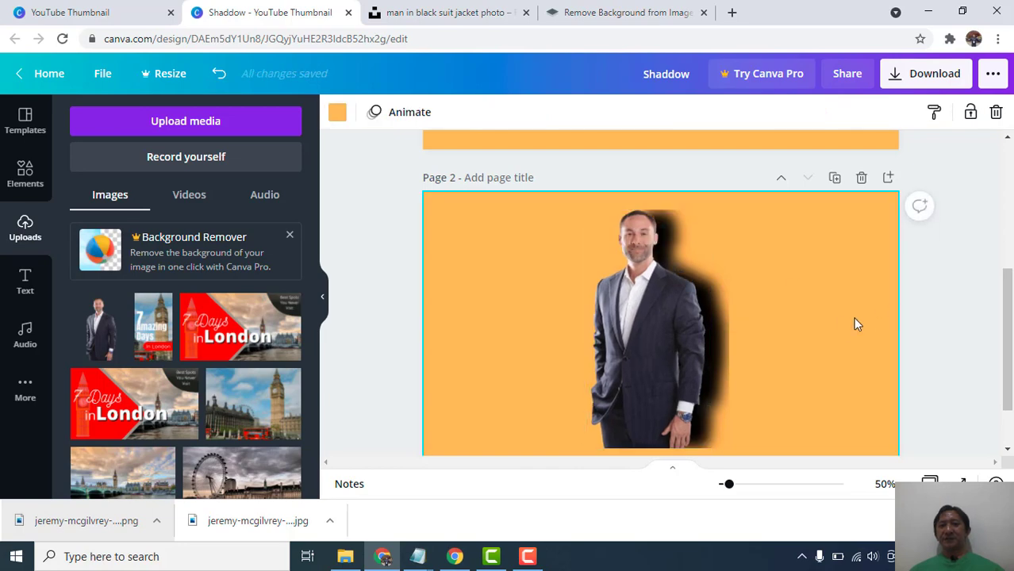
pyautogui.click(729, 352)
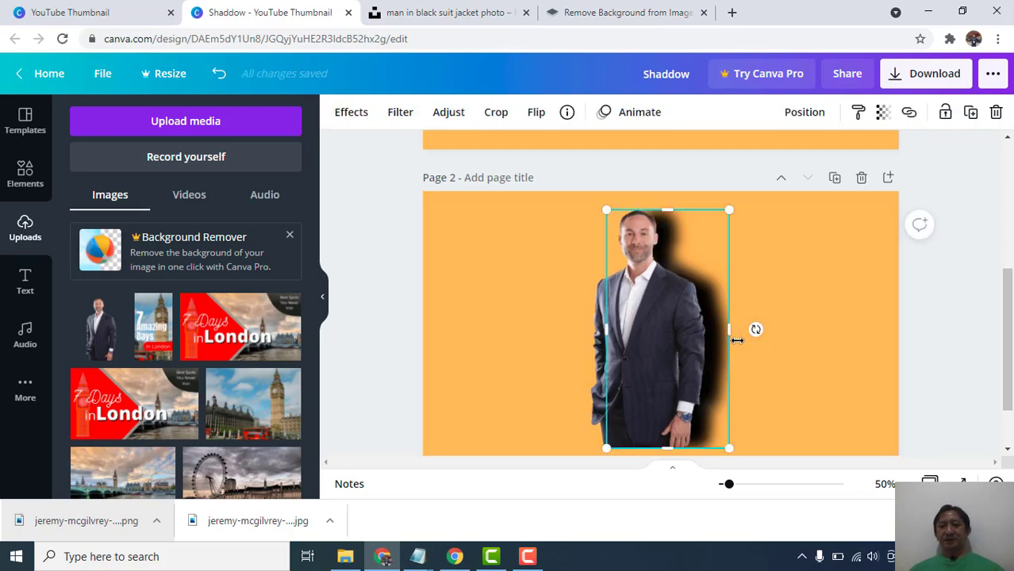
pyautogui.moveTo(737, 339); pyautogui.dragTo(741, 340)
pyautogui.moveTo(675, 208); pyautogui.dragTo(676, 199)
pyautogui.moveTo(676, 241); pyautogui.dragTo(675, 238)
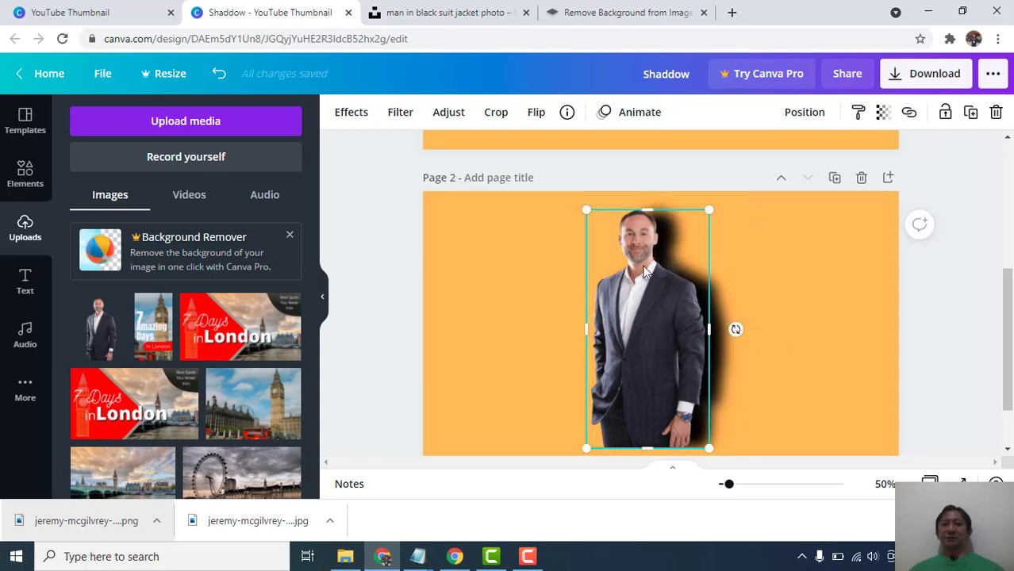
pyautogui.moveTo(586, 208); pyautogui.dragTo(581, 200)
pyautogui.moveTo(674, 315); pyautogui.dragTo(676, 309)
pyautogui.click(797, 412)
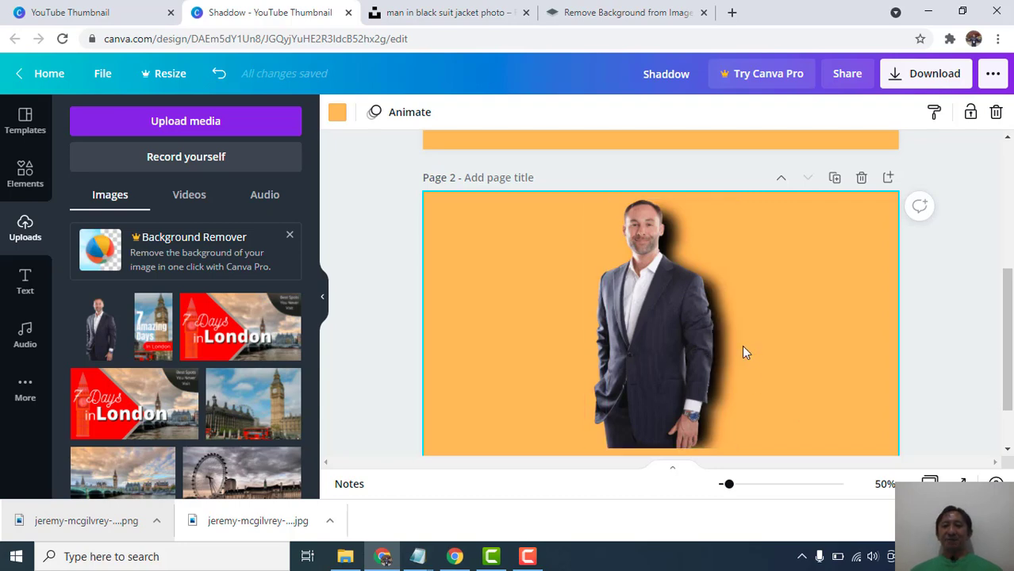
# Move the black shadow out to page 2's right edge and shift the man's photo toward the left half of the page
pyautogui.moveTo(730, 344); pyautogui.dragTo(982, 340)
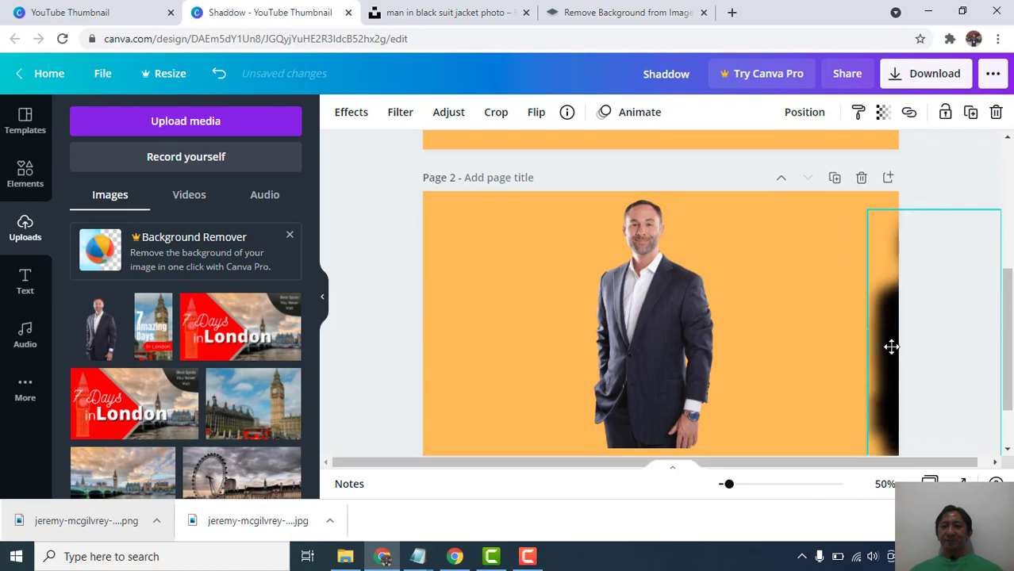
pyautogui.moveTo(690, 356); pyautogui.dragTo(625, 363)
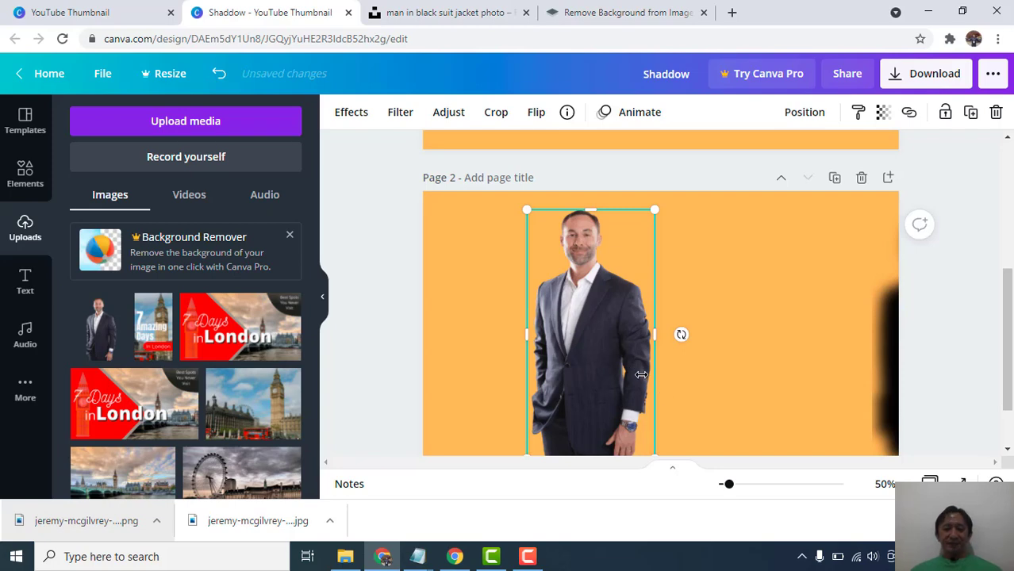
# Duplicate the man's photo twice and space the three copies evenly in an overlapping row at the same height
pyautogui.hotkey('ctrl', 'd')
pyautogui.moveTo(625, 376); pyautogui.dragTo(566, 382)
pyautogui.hotkey('ctrl', 'd')
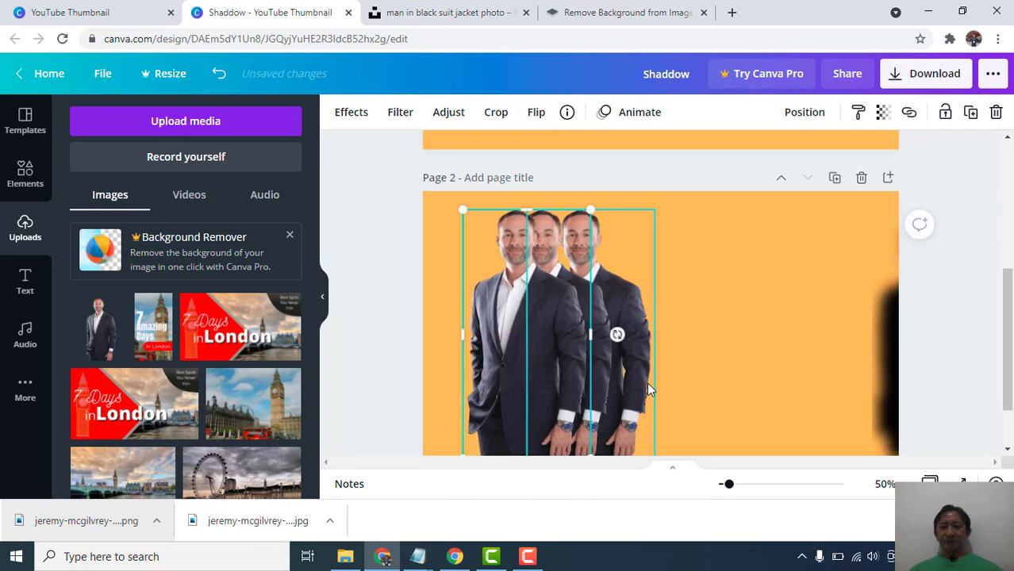
pyautogui.moveTo(650, 375); pyautogui.dragTo(643, 374)
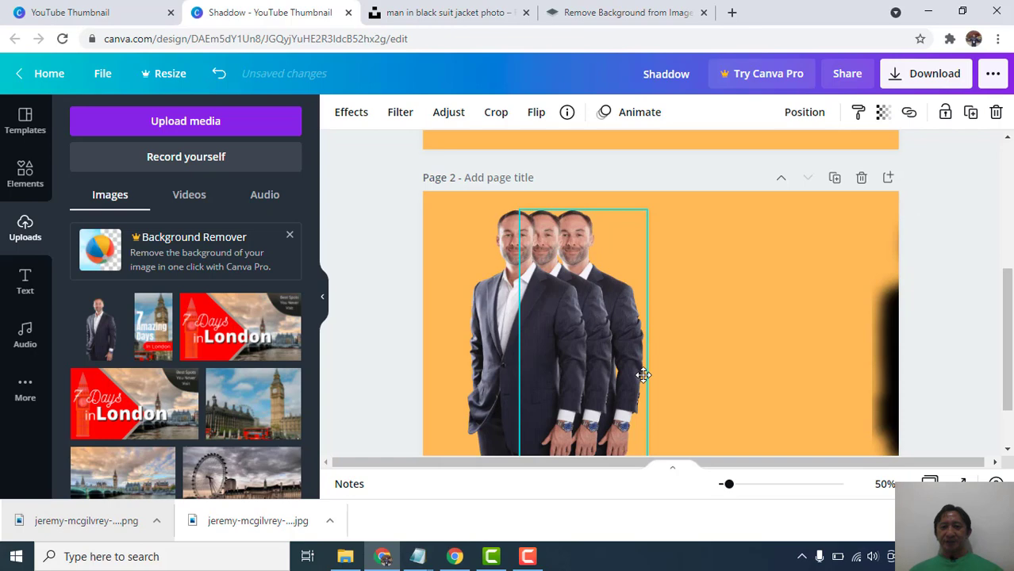
pyautogui.click(691, 365)
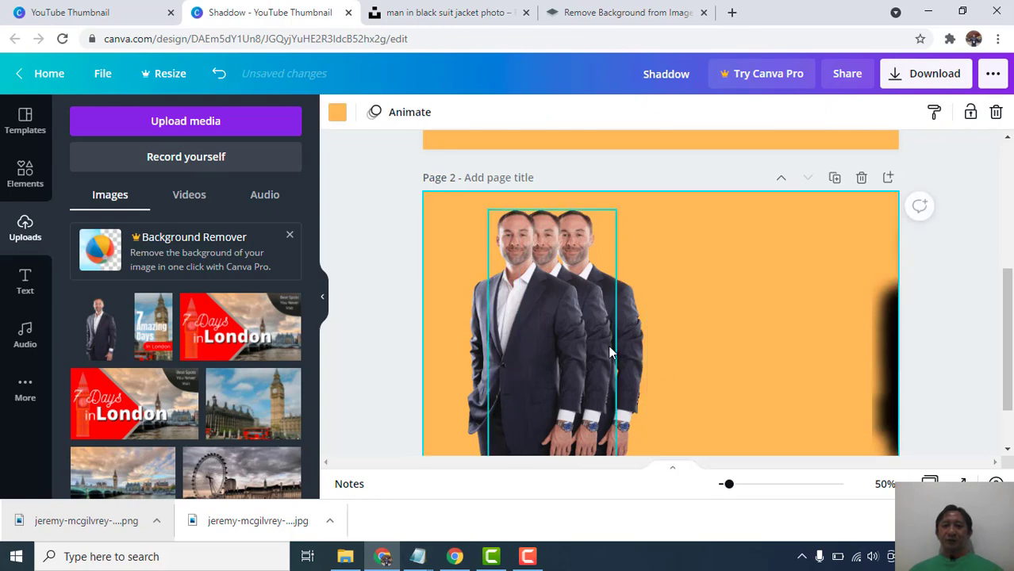
pyautogui.moveTo(608, 347); pyautogui.dragTo(607, 346)
pyautogui.click(682, 337)
# Make the middle copy of the man partly transparent
pyautogui.click(604, 322)
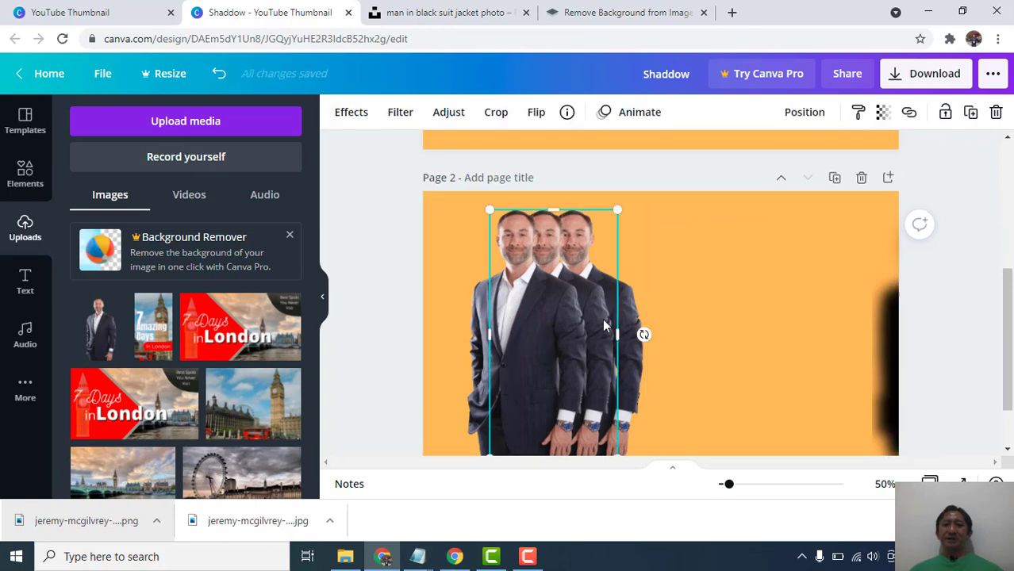
pyautogui.click(881, 115)
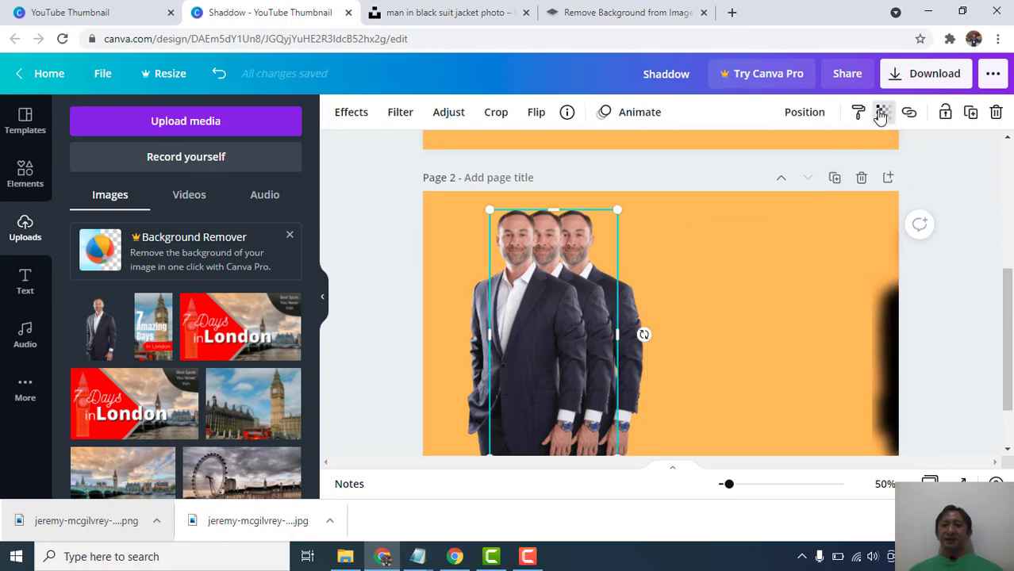
pyautogui.moveTo(830, 162); pyautogui.dragTo(811, 176)
pyautogui.click(692, 339)
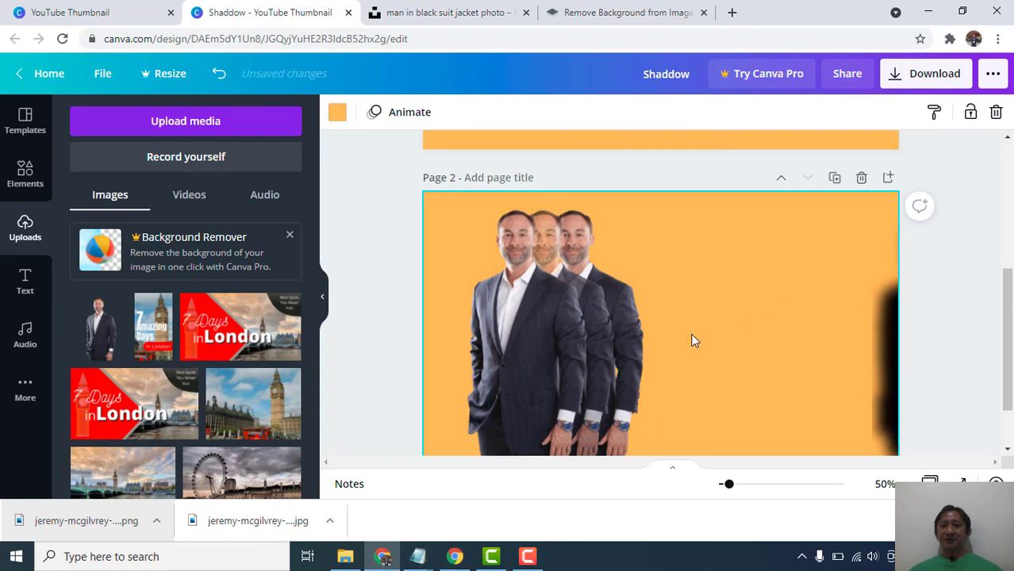
# Make the rearmost copy of the man more transparent than the middle one for a graduated fade
pyautogui.click(630, 325)
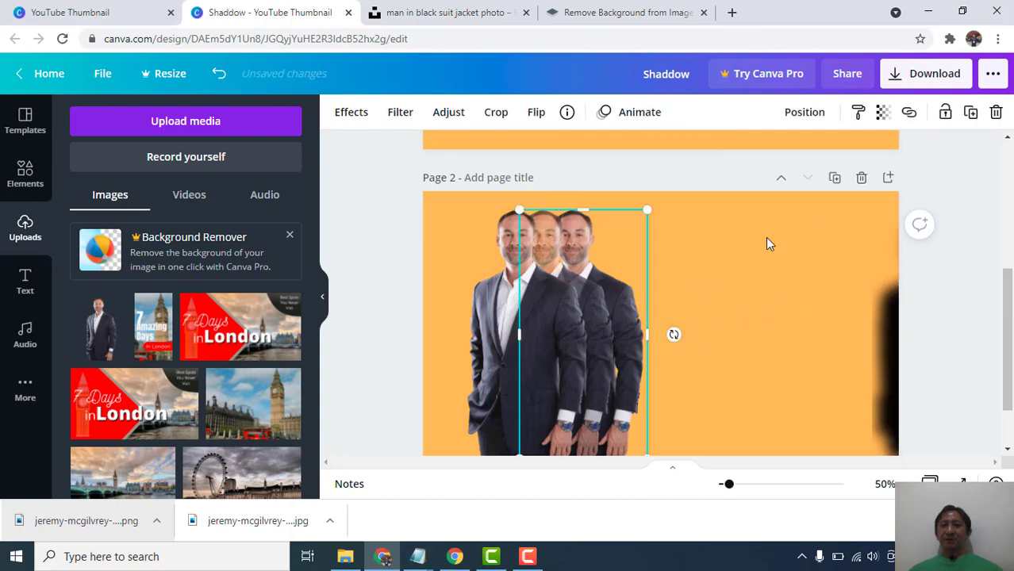
pyautogui.click(883, 112)
pyautogui.moveTo(832, 172); pyautogui.dragTo(789, 176)
pyautogui.click(761, 291)
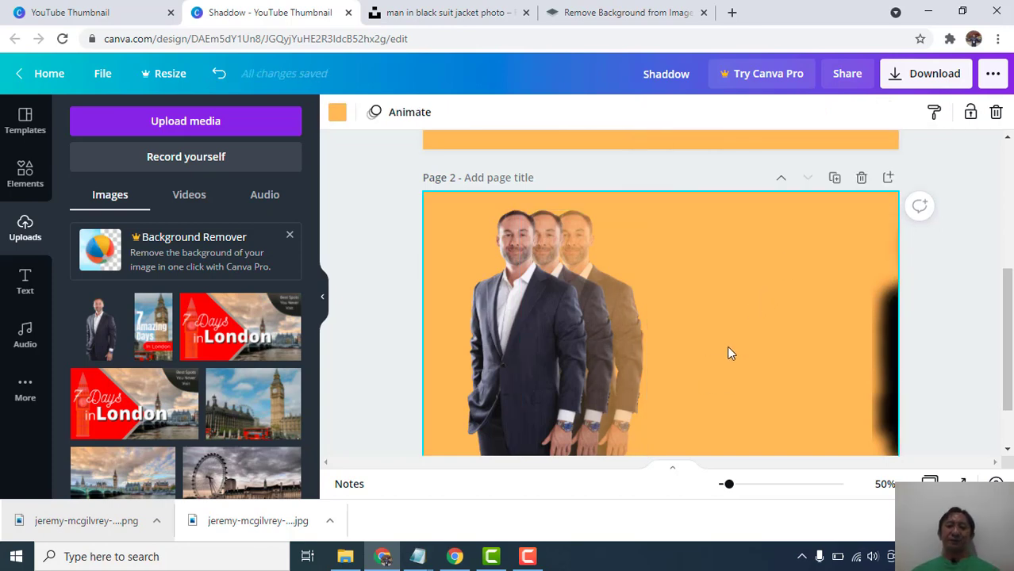
# Rotate the middle and rearmost copies slightly clockwise so they fan out behind the front photo
pyautogui.click(603, 339)
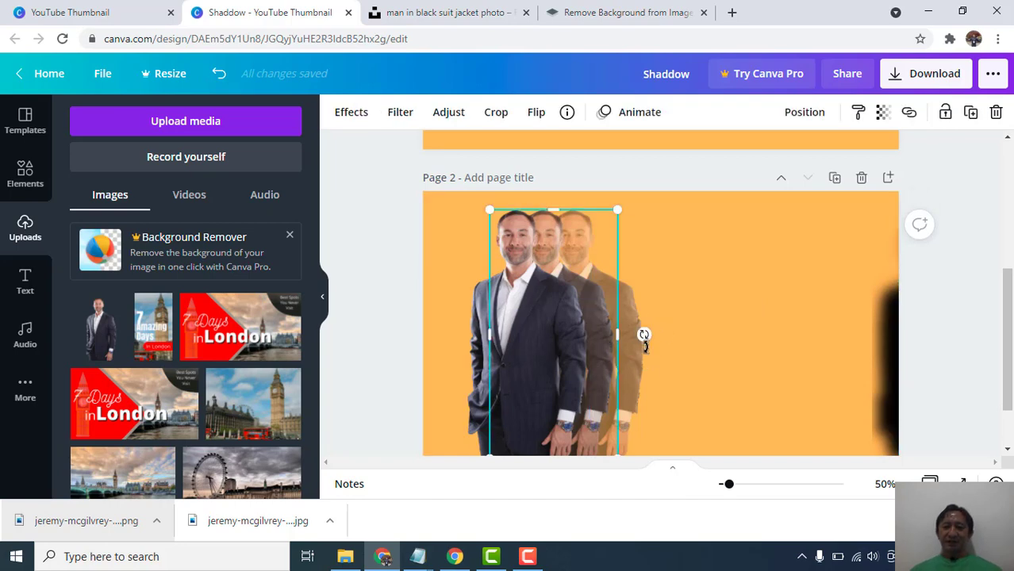
pyautogui.moveTo(643, 335); pyautogui.dragTo(669, 362)
pyautogui.click(626, 399)
pyautogui.click(625, 392)
pyautogui.click(774, 324)
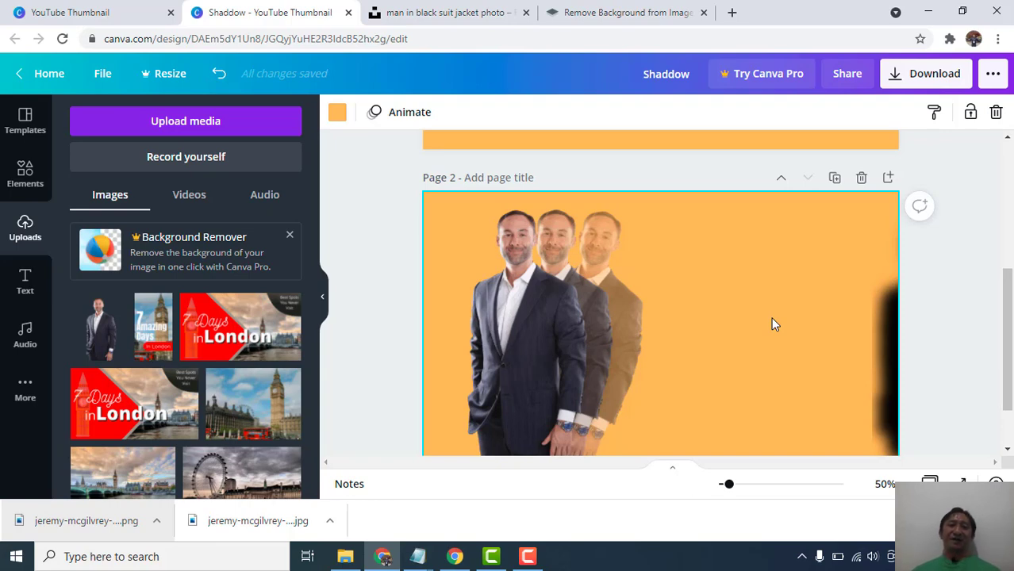
# Undo the last edit made to the fanned photo copies
pyautogui.hotkey('ctrl', 'z')
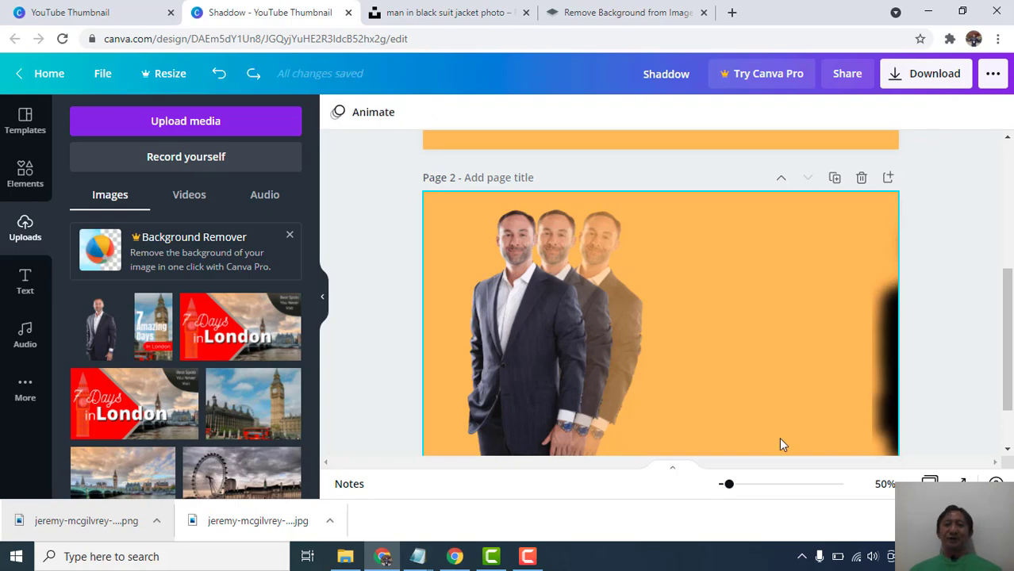